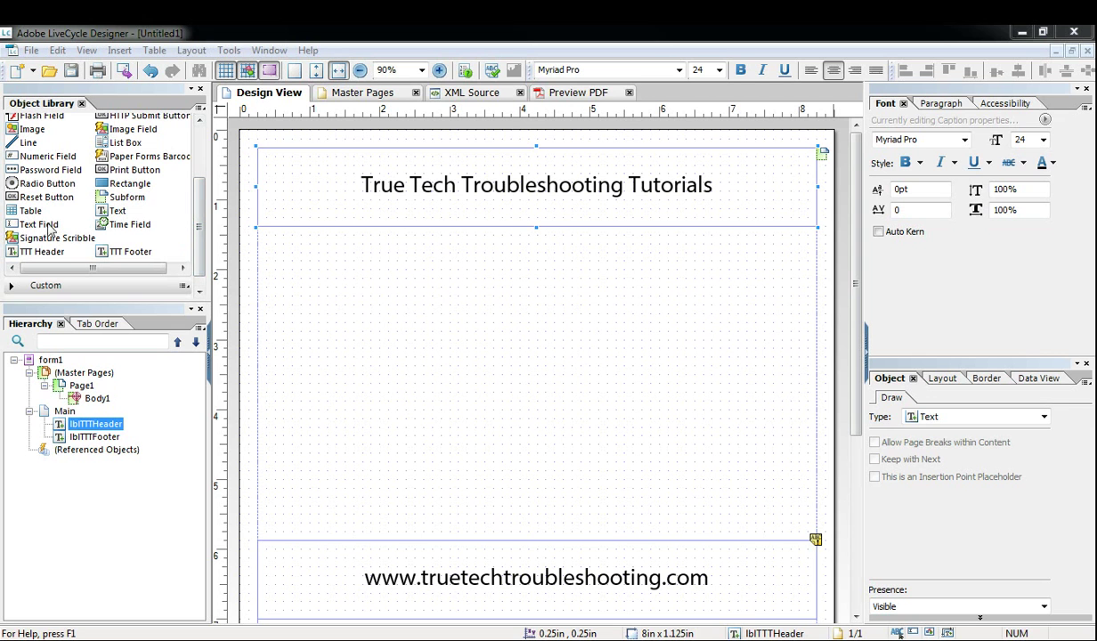
Step: Place a text field at 2.5in, 2.25in on the page and change its caption to 'First Name'
left_click_drag(36, 228, 515, 317)
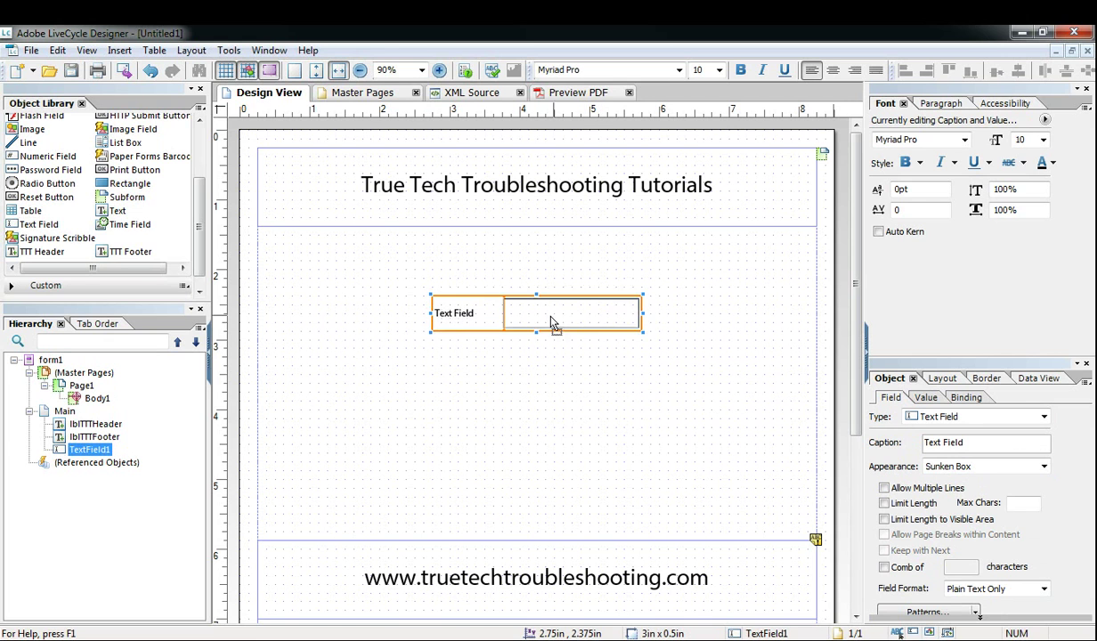
mouse_move(553, 320)
left_mouse_down()
mouse_move(531, 318)
mouse_move(538, 309)
left_mouse_up()
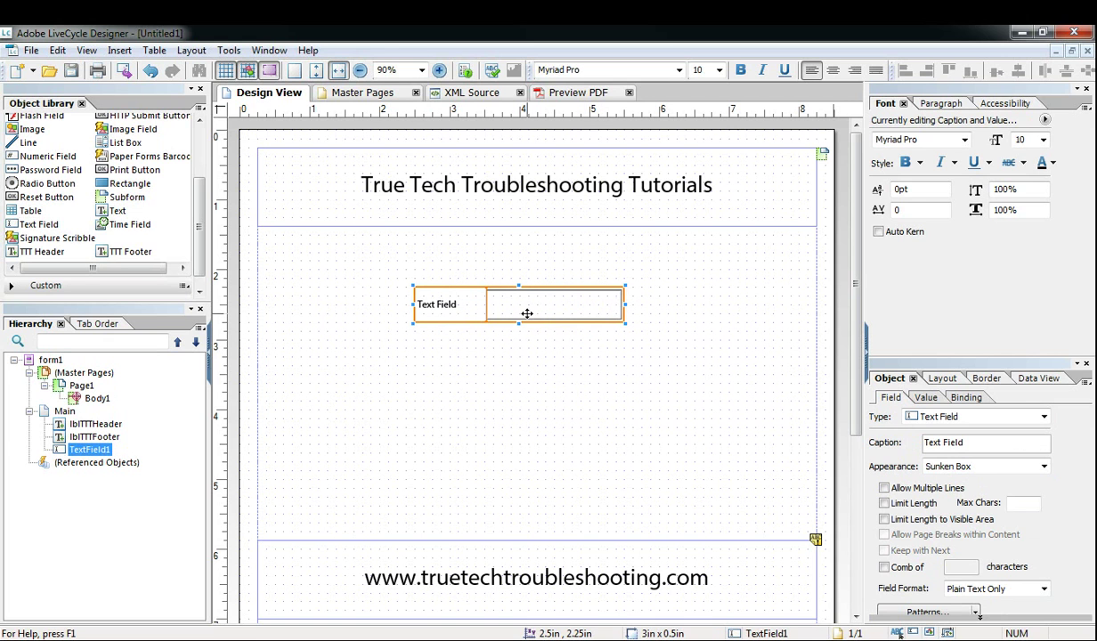
double_click(440, 305)
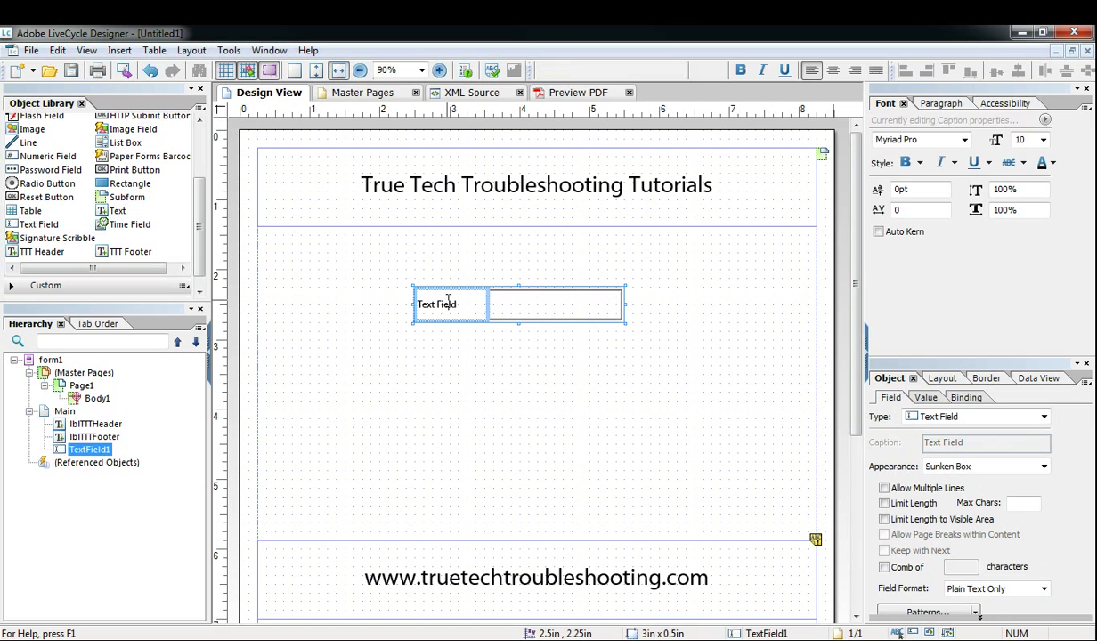
left_click_drag(449, 305, 413, 307)
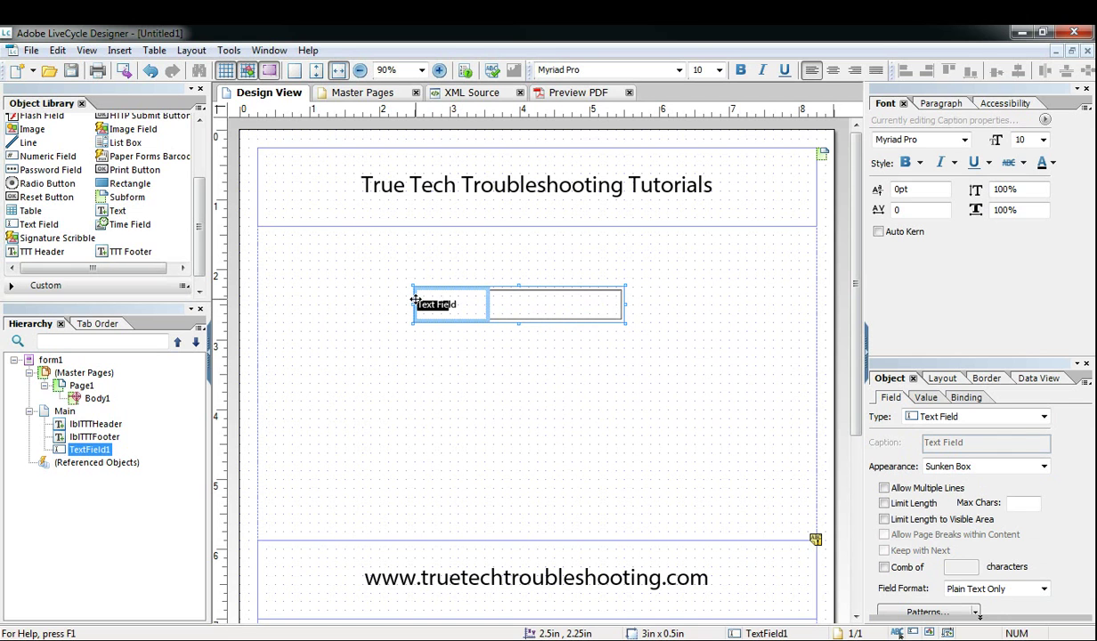
type("First Name")
key("Delete")
key("Delete")
left_click(495, 349)
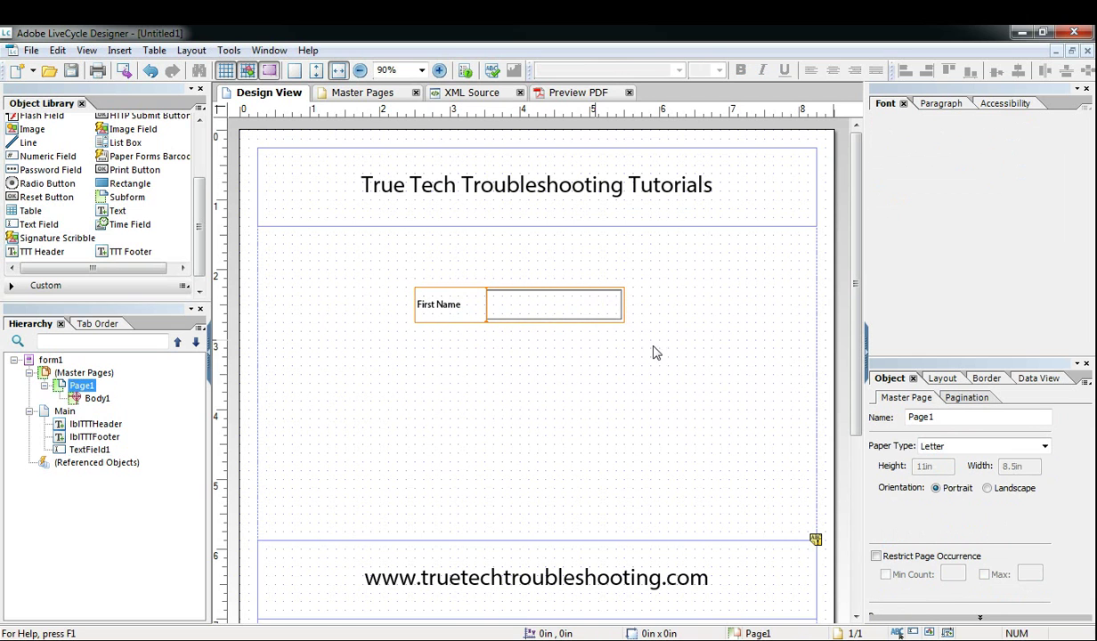
Step: Set the First Name field's Value Type to User Entered - Required
left_click(579, 291)
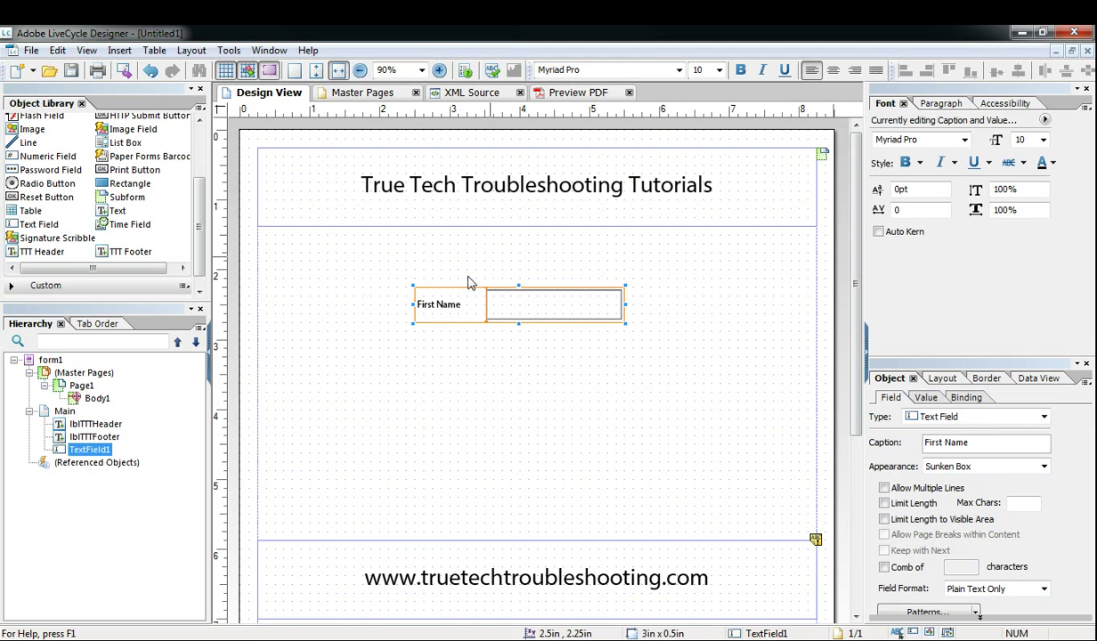
left_click(889, 378)
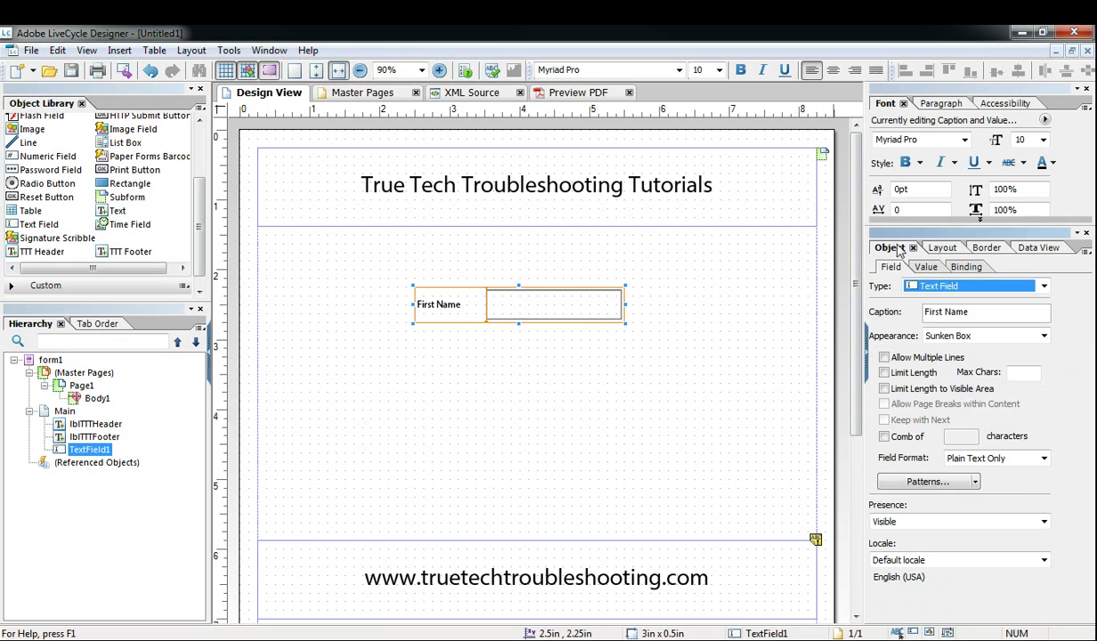
left_click(924, 268)
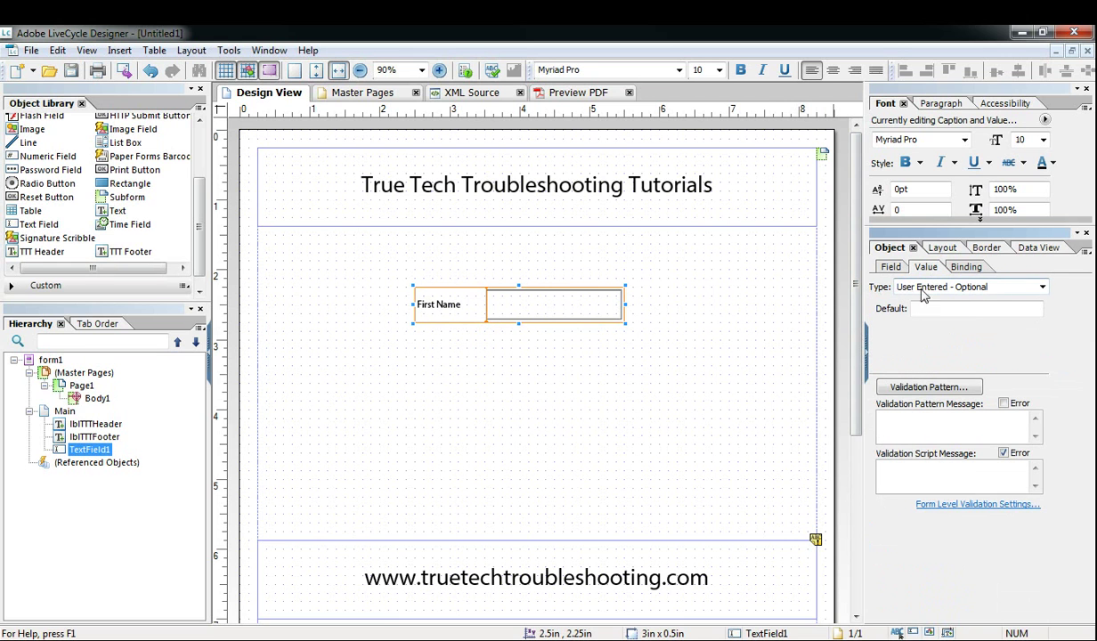
left_click(983, 286)
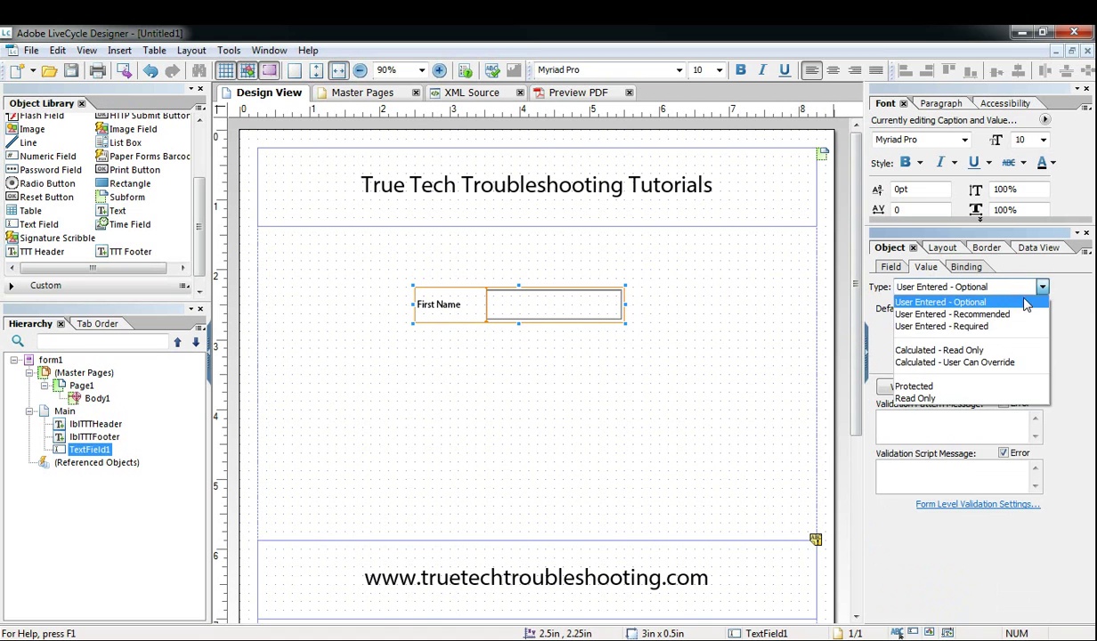
left_click(962, 328)
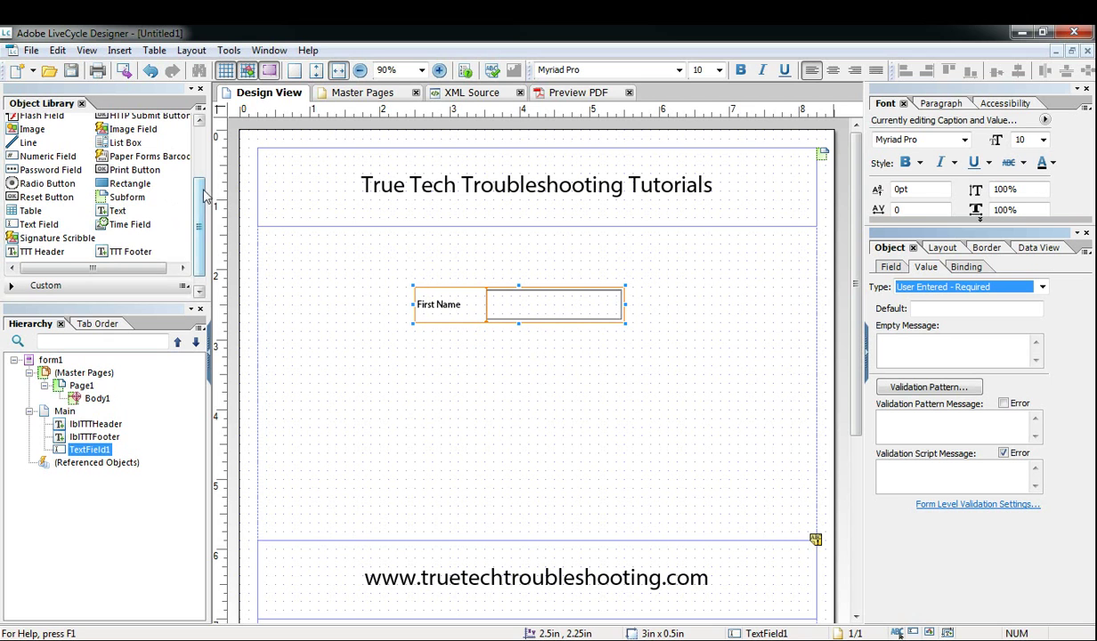
Step: Add an Email Submit Button below the field, suppressing the form warning, and make it slightly taller
left_click_drag(202, 192, 214, 158)
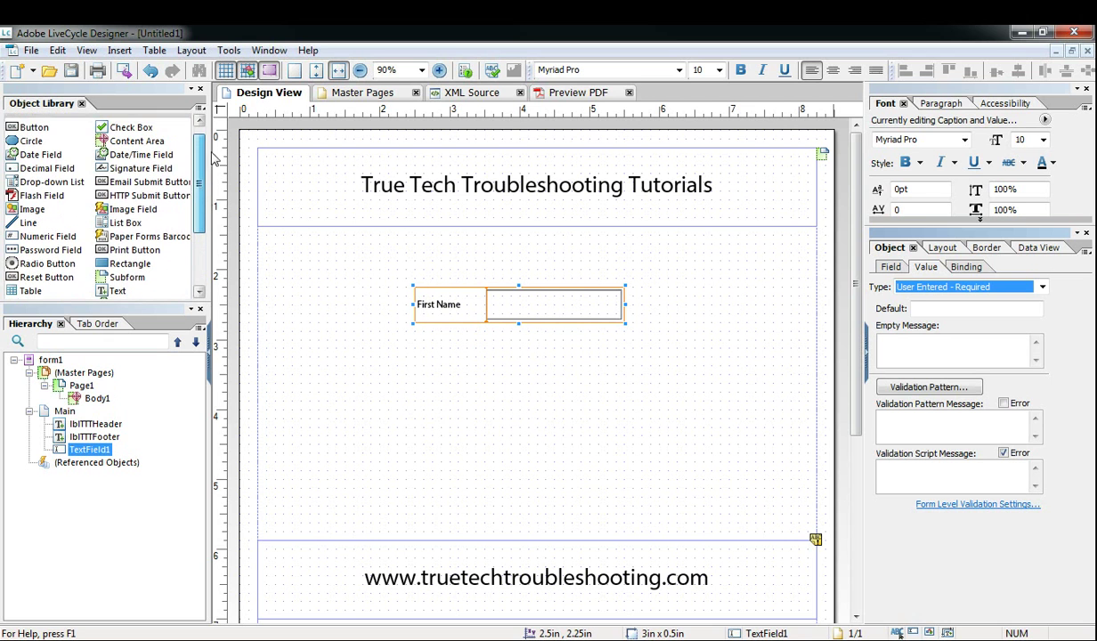
left_click_drag(134, 192, 524, 456)
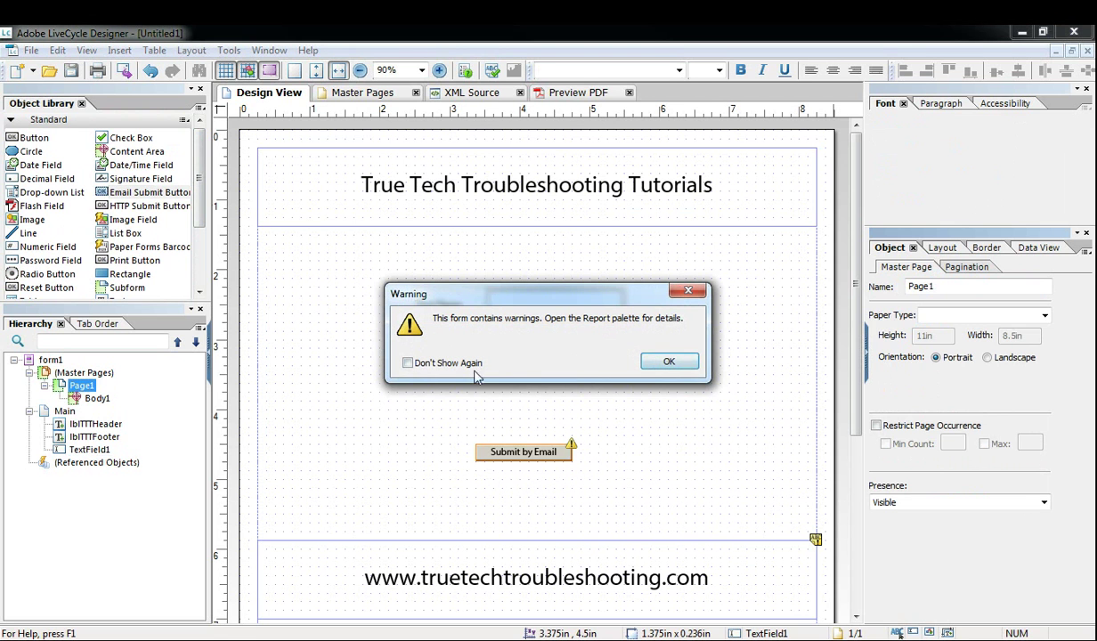
left_click(408, 362)
left_click(669, 362)
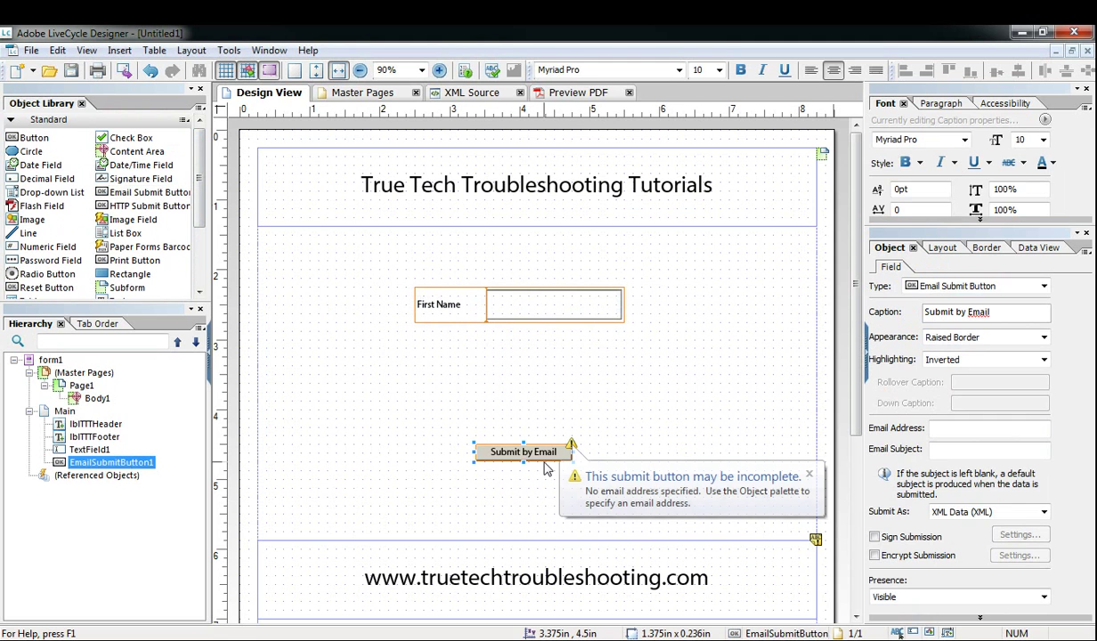
left_click_drag(523, 460, 523, 464)
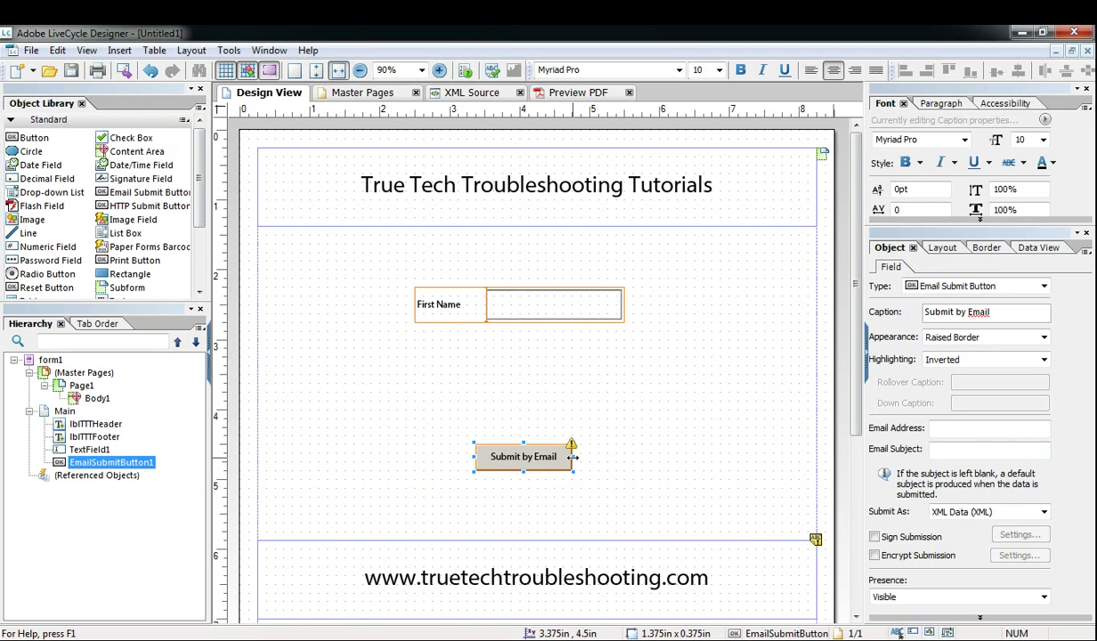
Step: Enter the recipient e-mail address and subject 'Test Form', and submit as PDF
left_click(964, 429)
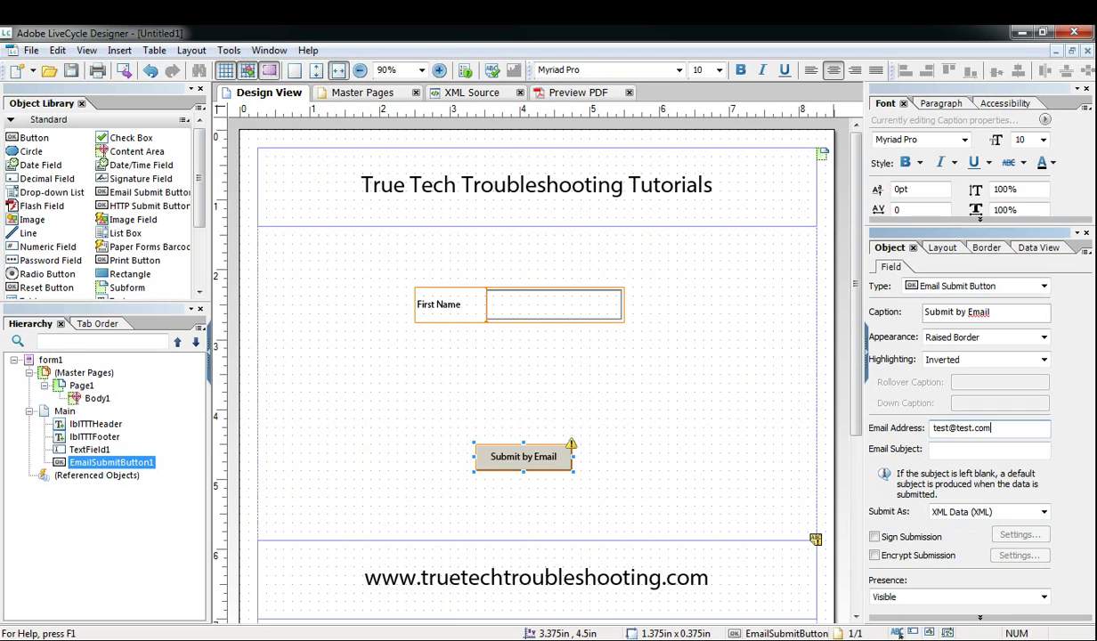
key("Tab")
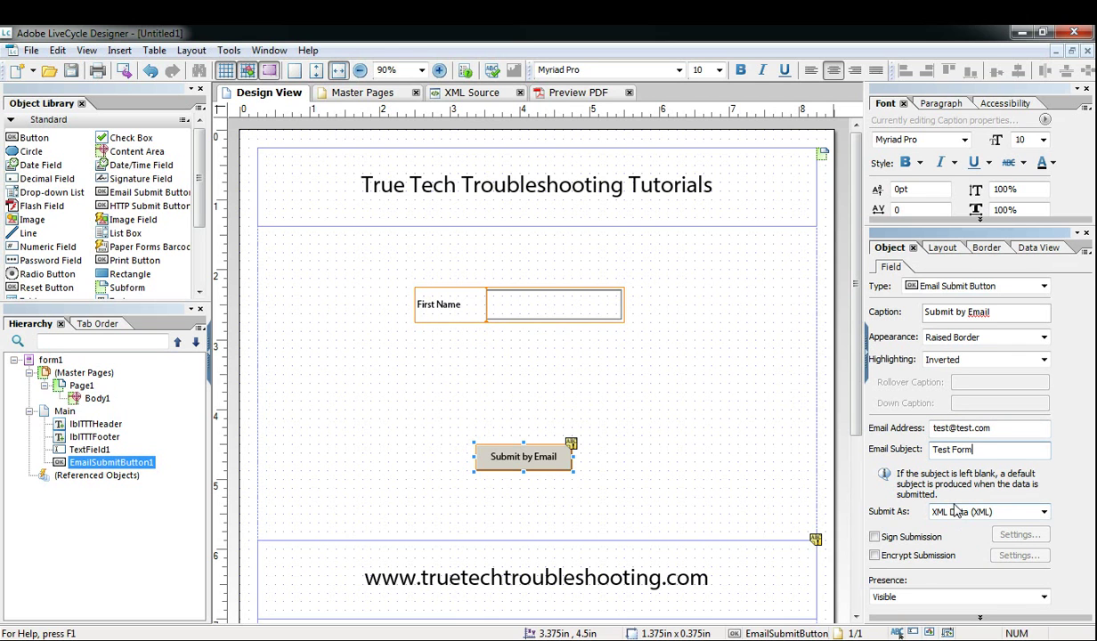
left_click(979, 512)
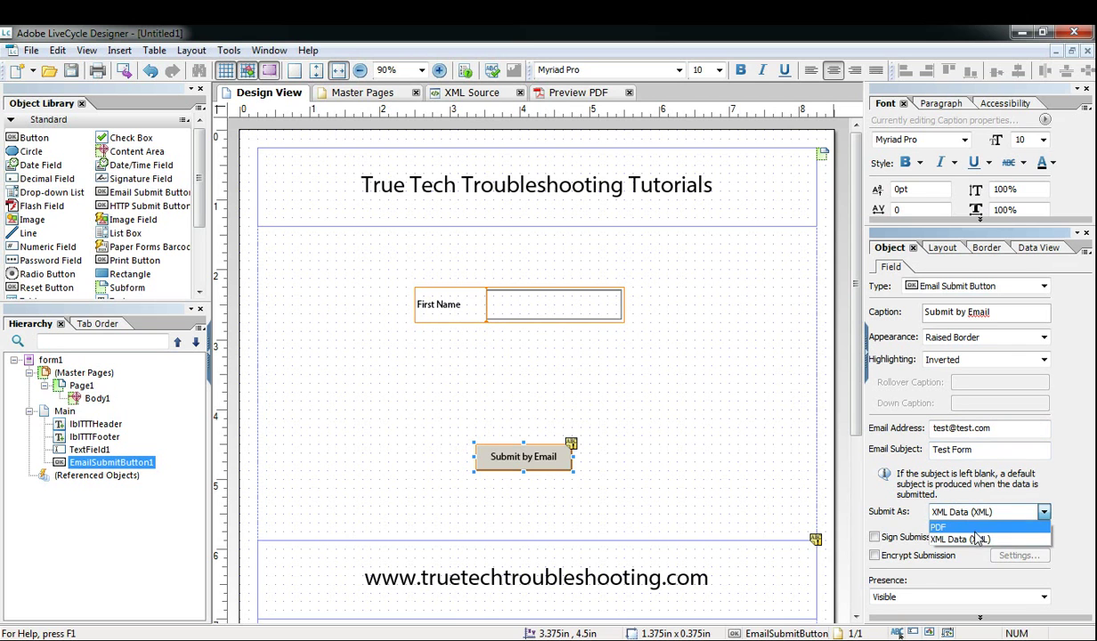
left_click(965, 528)
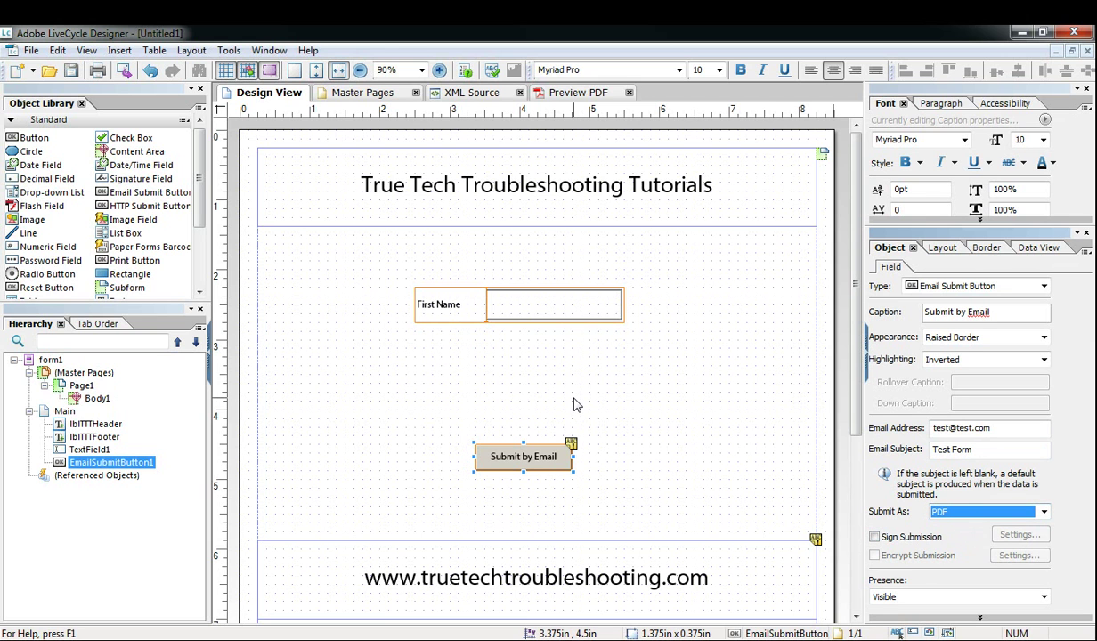
left_click(505, 419)
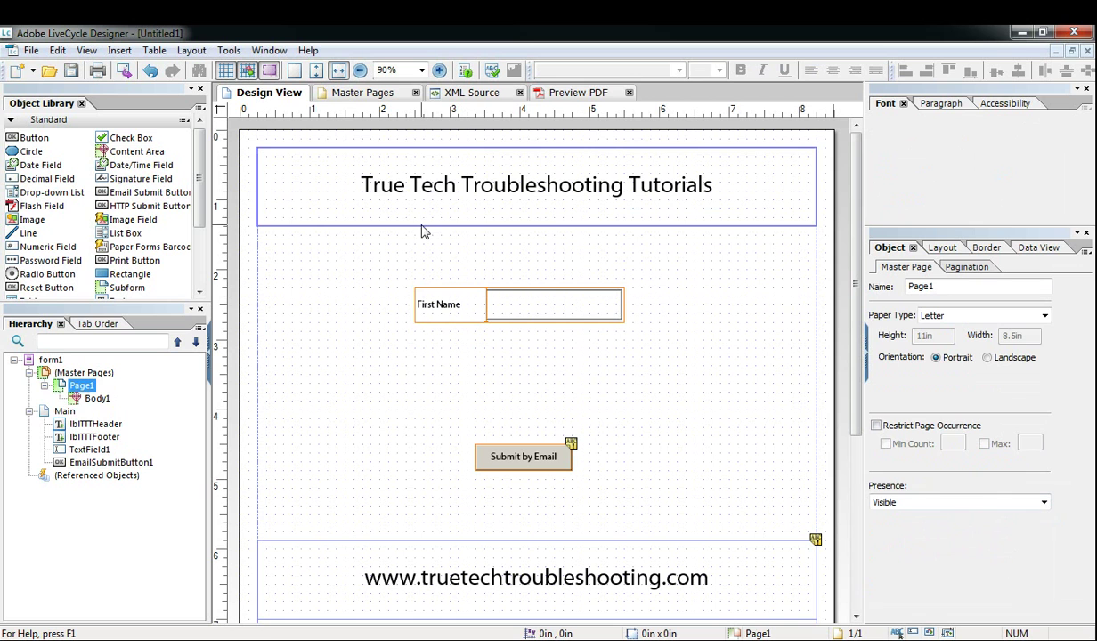
Step: Preview the PDF without field highlighting and confirm submitting with First Name empty raises an error
left_click(570, 93)
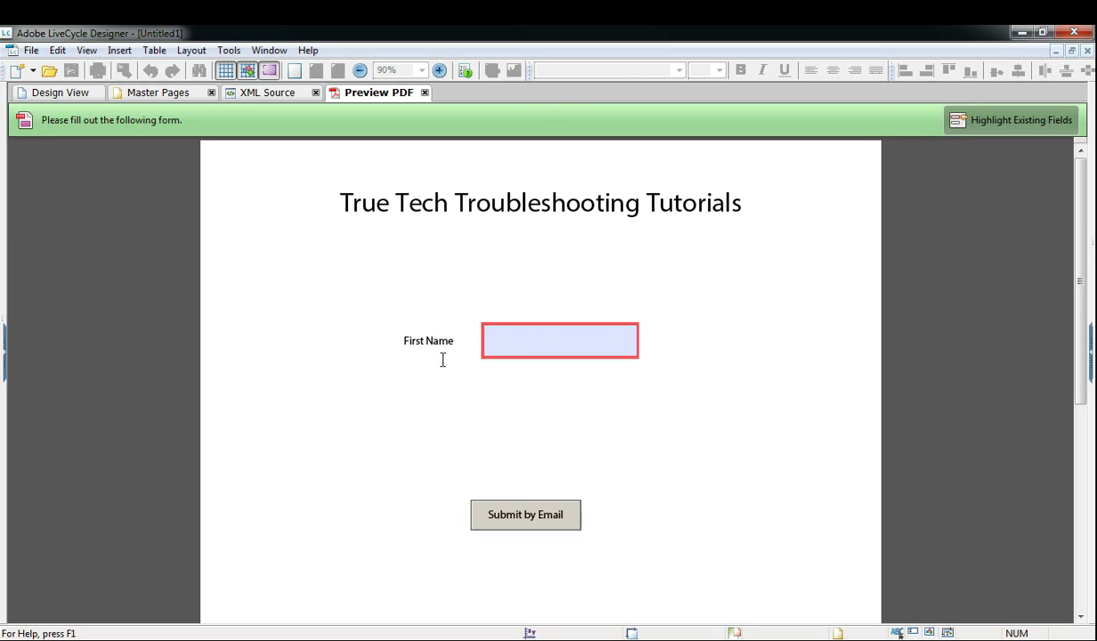
left_click(964, 117)
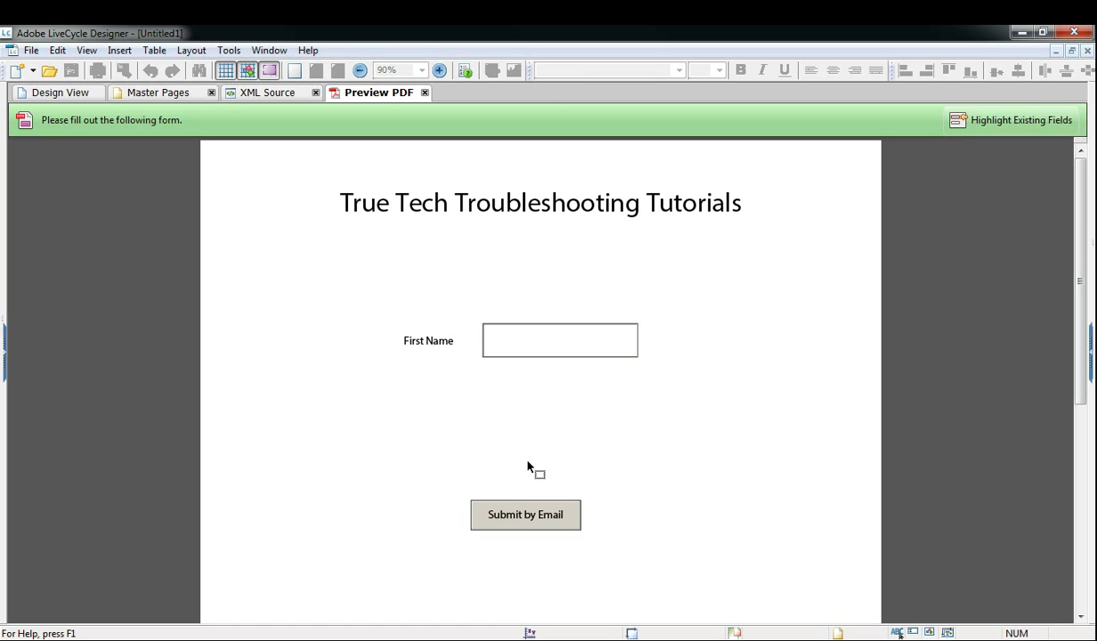
left_click(540, 525)
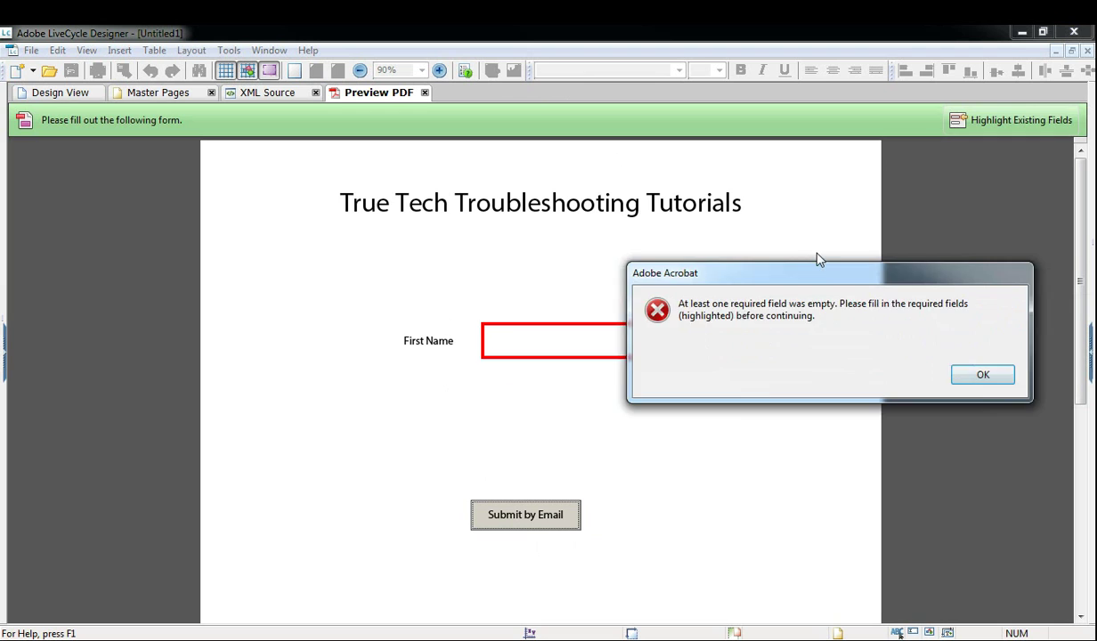
left_click_drag(868, 260, 613, 231)
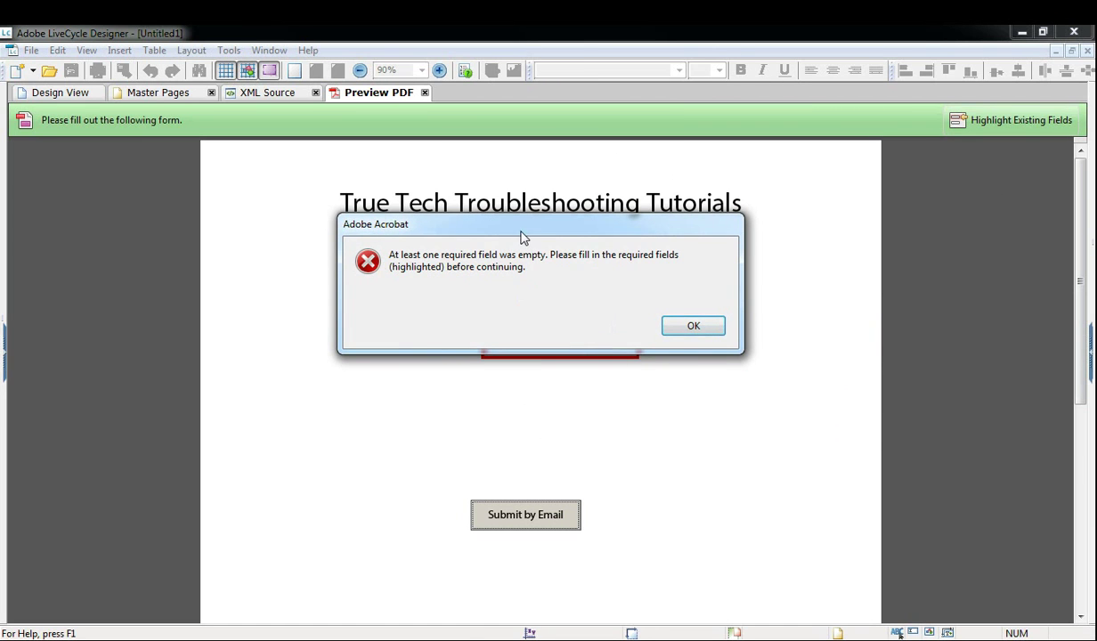
left_click_drag(523, 233, 531, 210)
left_click(698, 303)
Step: Enter a first name, submit by email, and cancel the Send Email prompt
left_click(528, 355)
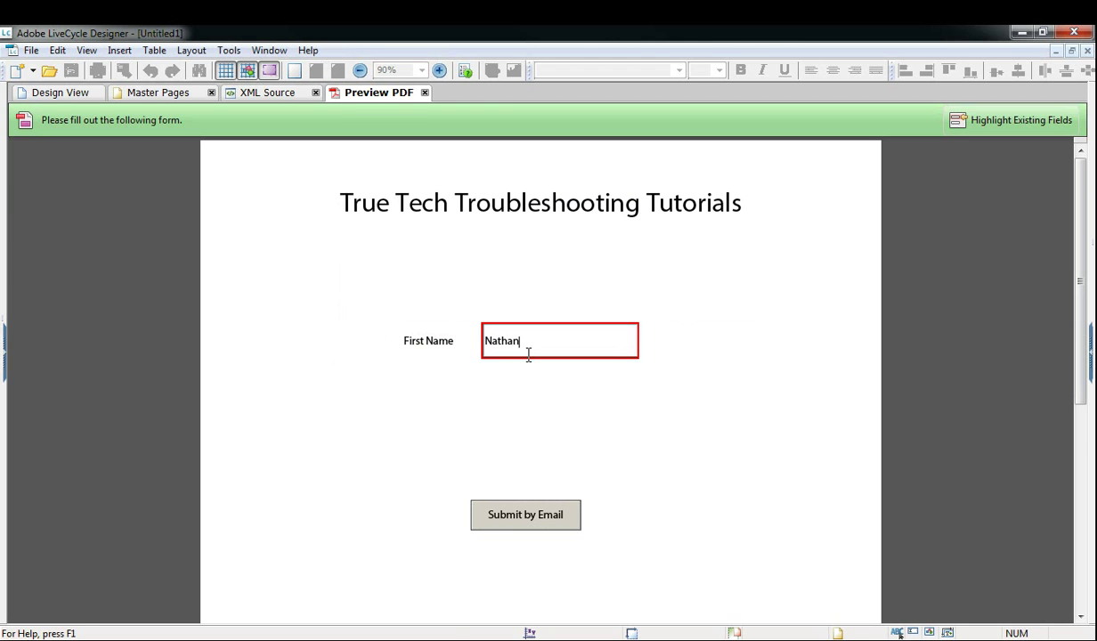
left_click(497, 514)
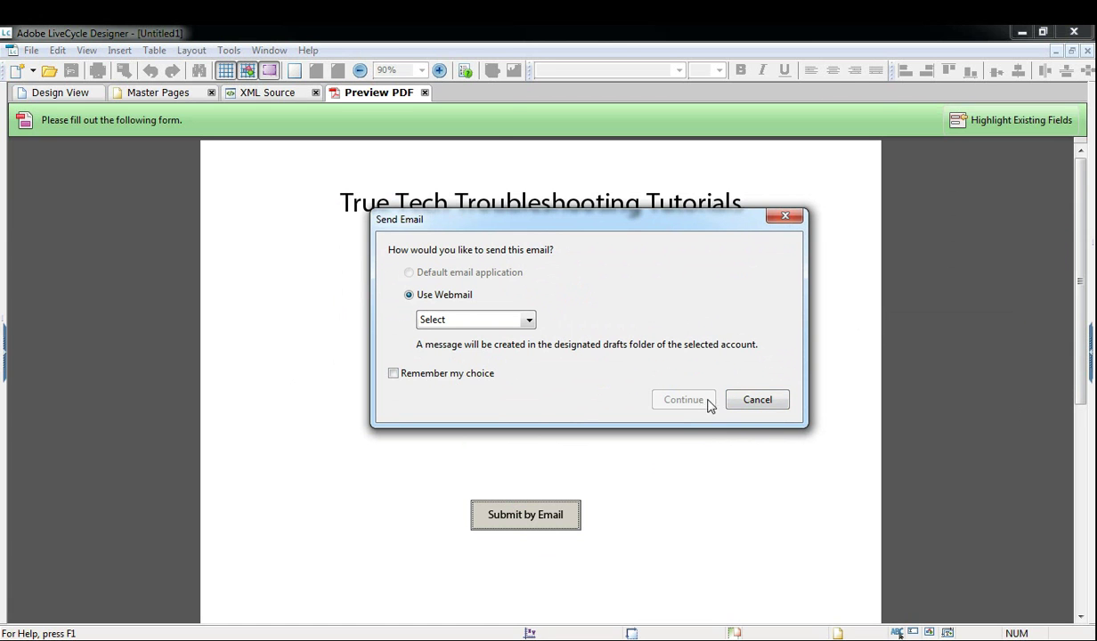
left_click(744, 403)
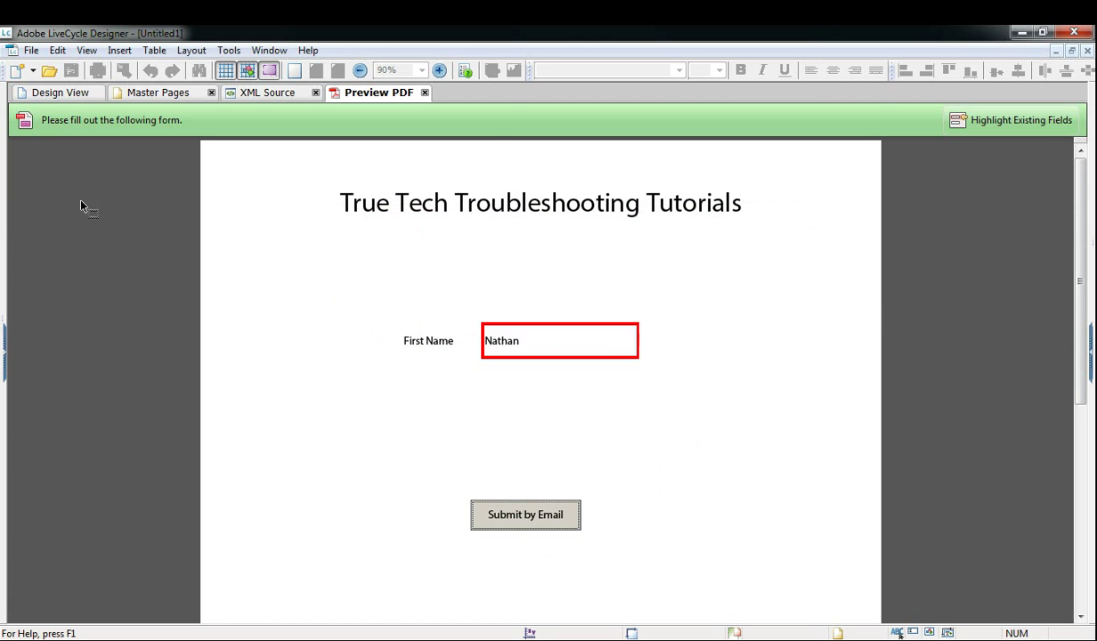
Step: Back in Design View, drop a new Image Field onto the form and return First Name to the top left
left_click(55, 93)
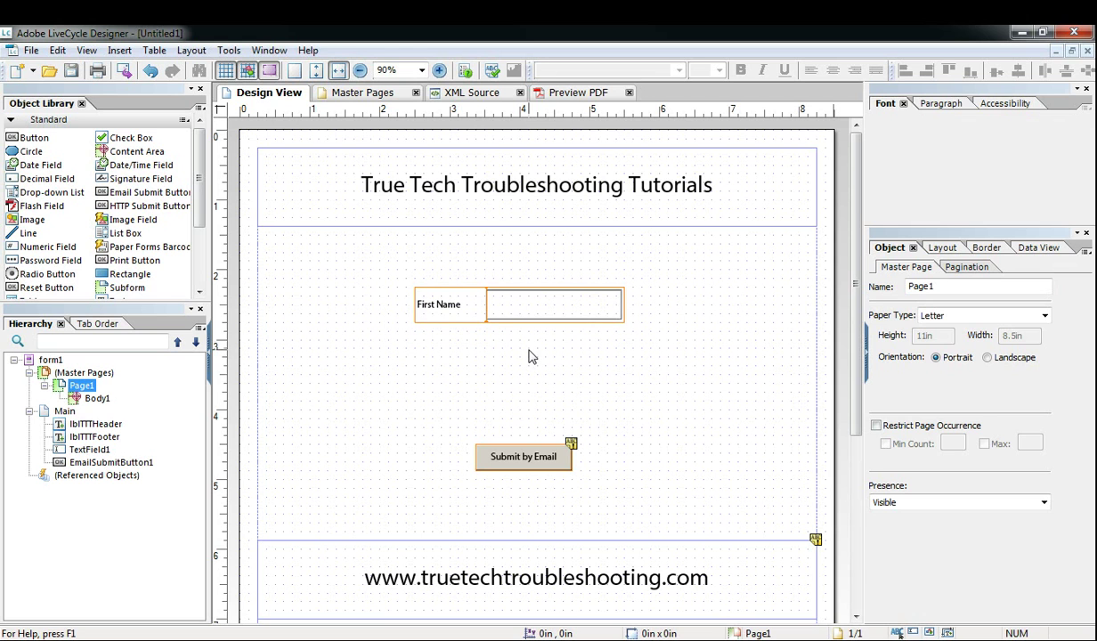
mouse_move(570, 442)
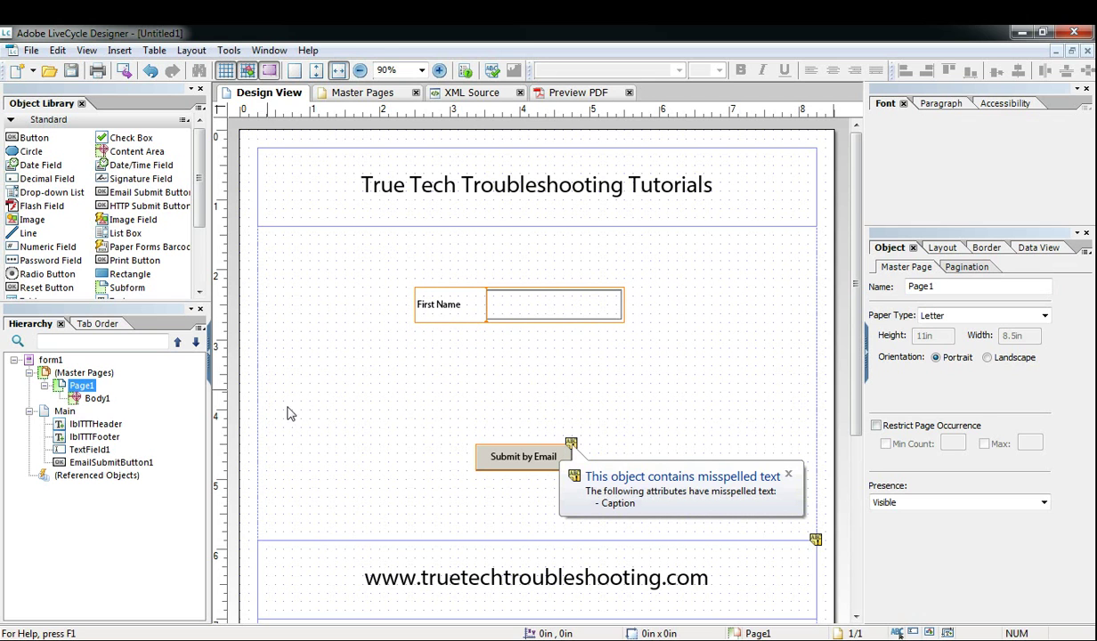
left_click(520, 305)
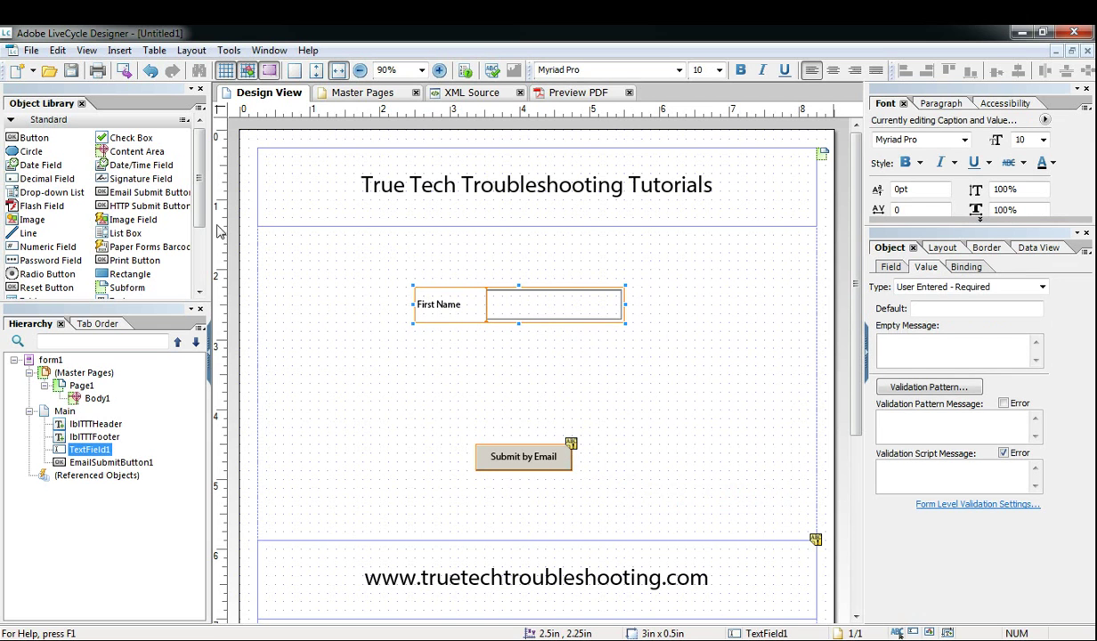
left_click_drag(540, 309, 387, 470)
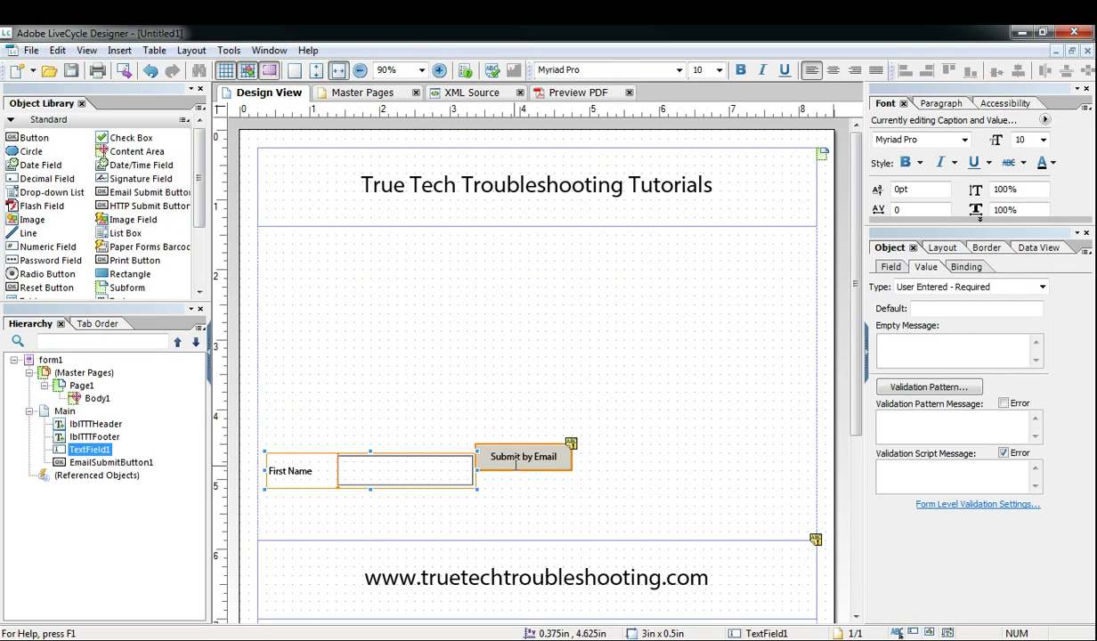
left_click(497, 452)
left_click_drag(136, 220, 467, 347)
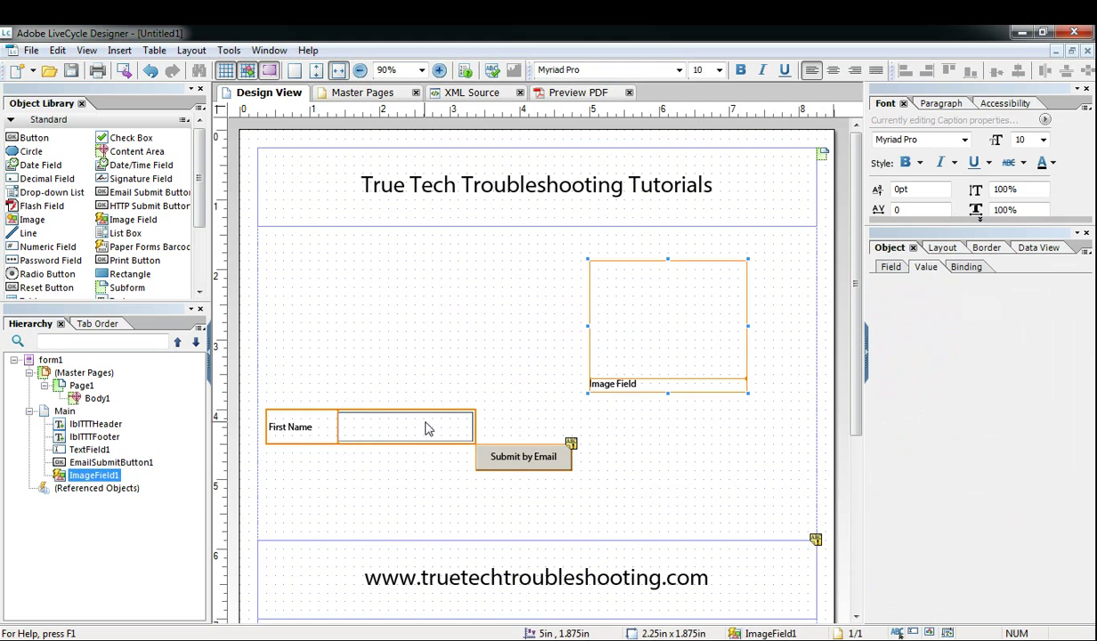
left_click_drag(425, 430, 442, 307)
Step: Position the image field right of First Name and compare both fields' properties
left_click_drag(656, 325, 622, 327)
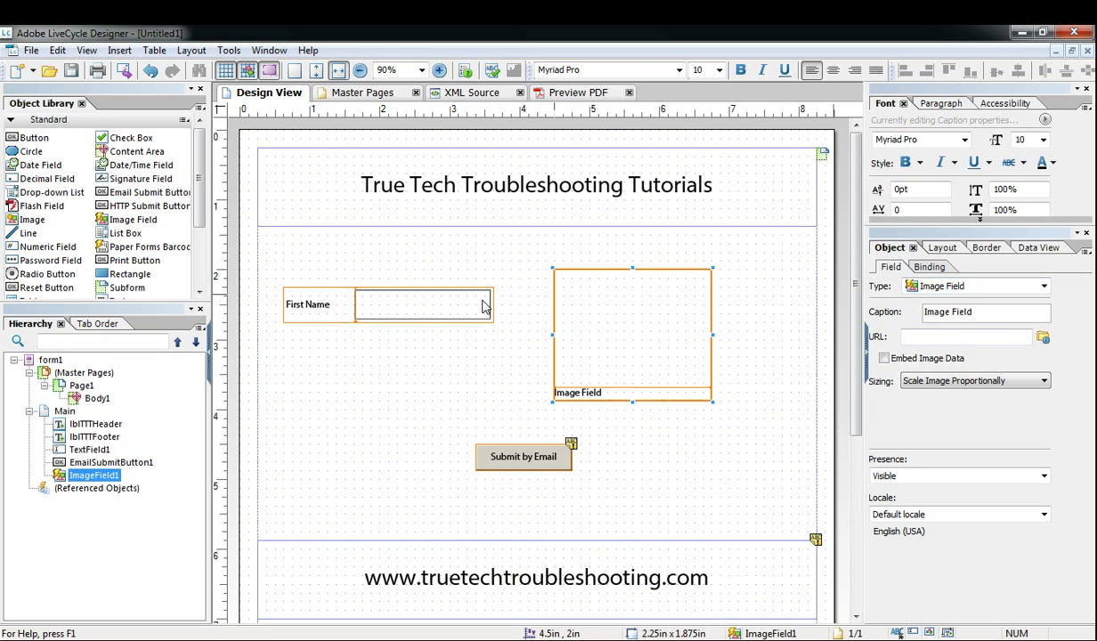
left_click(414, 305)
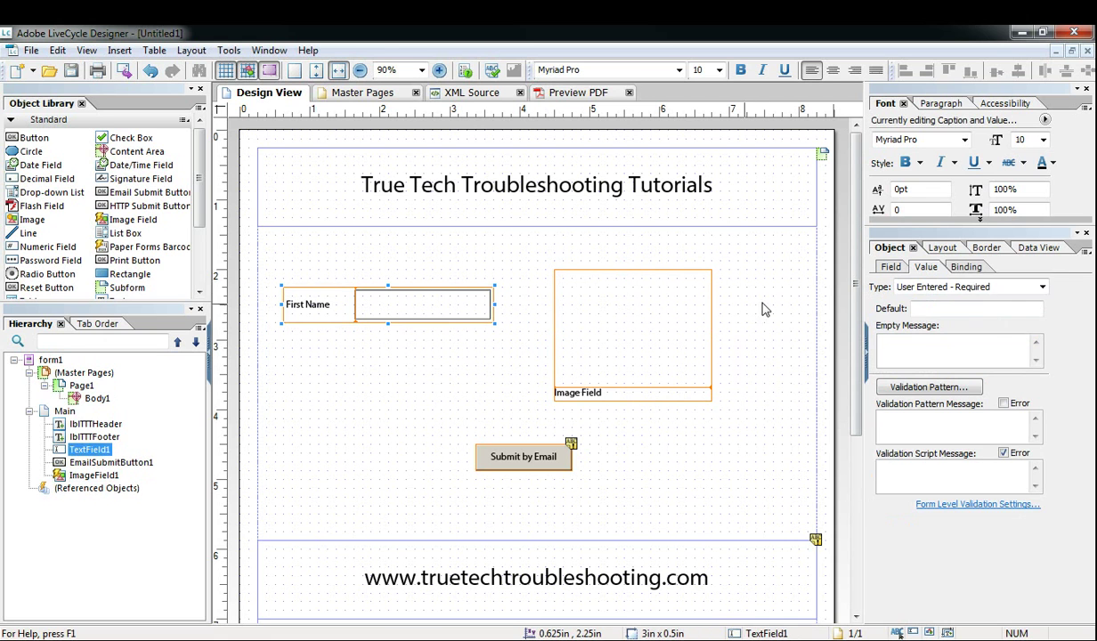
left_click(690, 319)
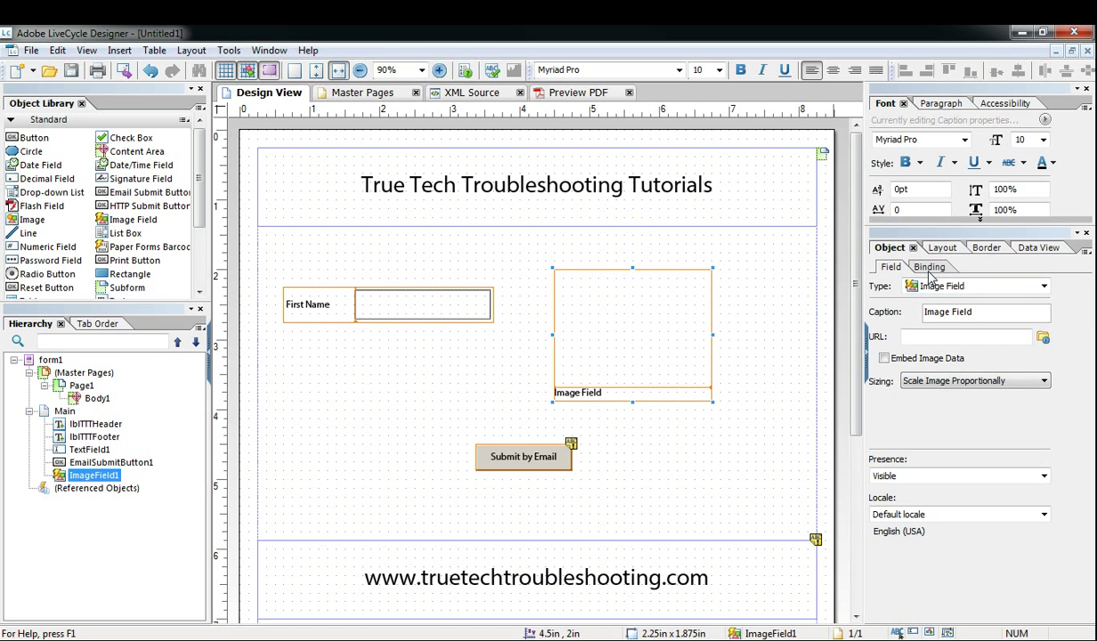
left_click(432, 304)
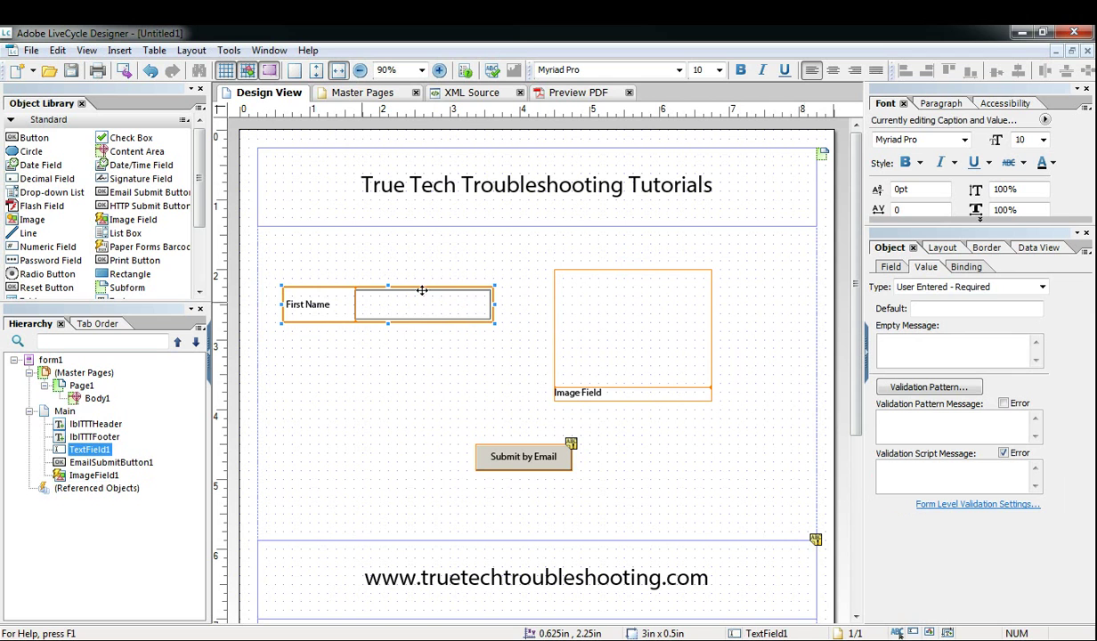
Step: In XML Source, copy TextField1's <validate nullTest="error"/> line
left_click(474, 93)
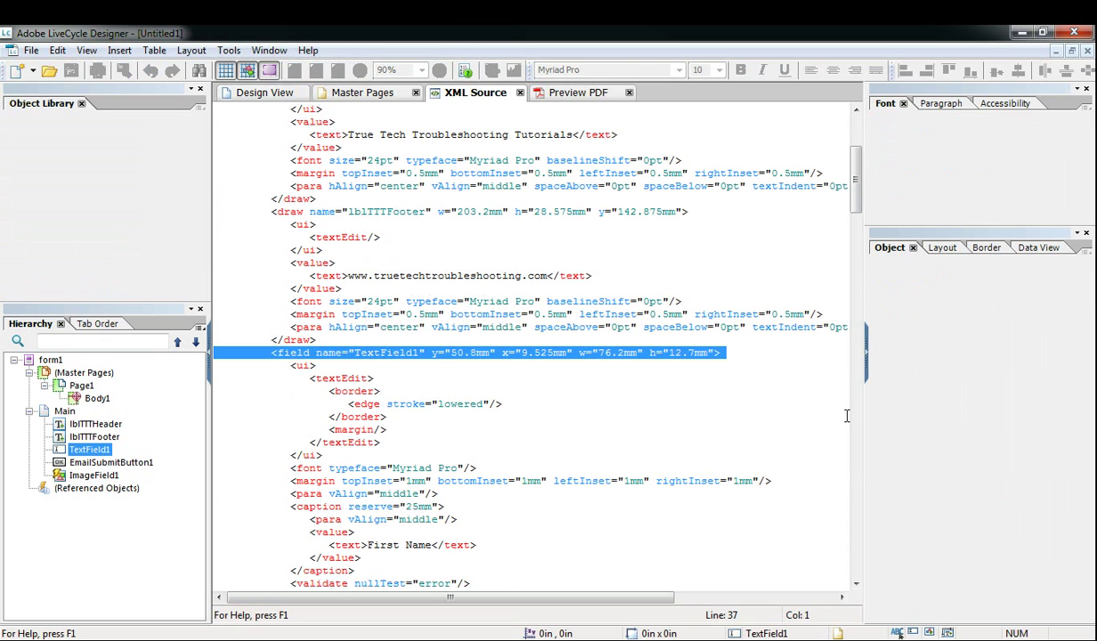
left_click(855, 583)
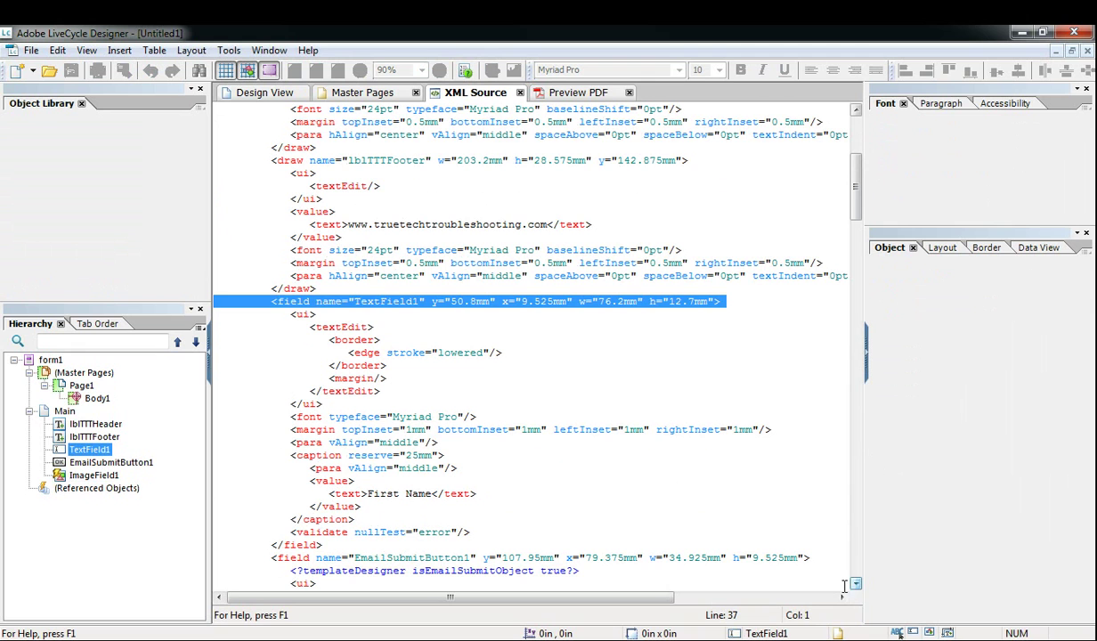
left_click_drag(470, 531, 287, 531)
key("ctrl+c")
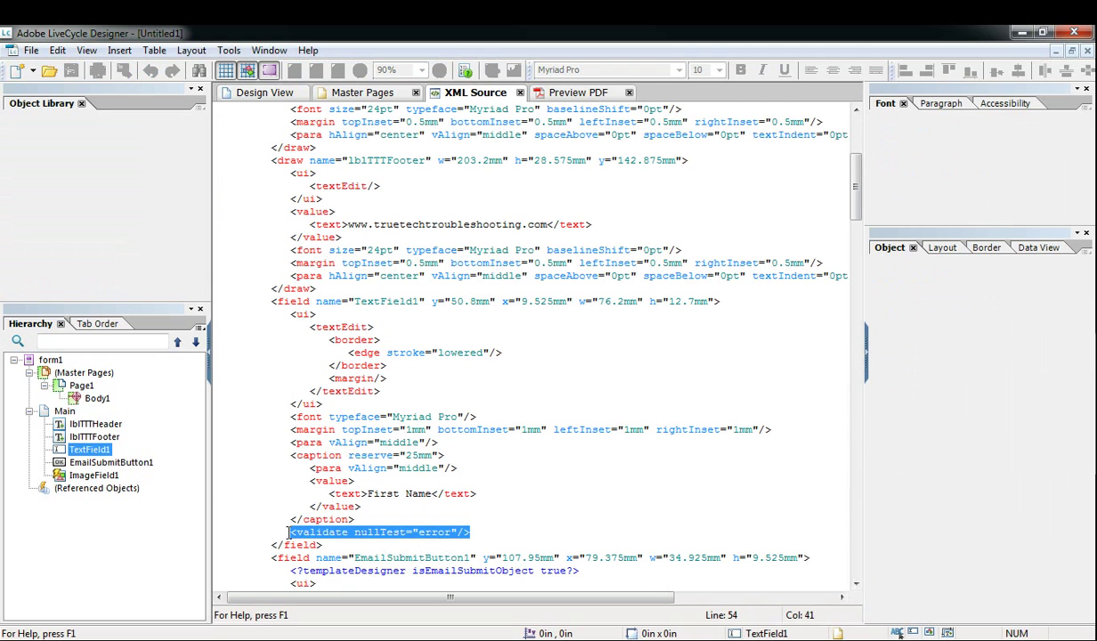
left_click(478, 532)
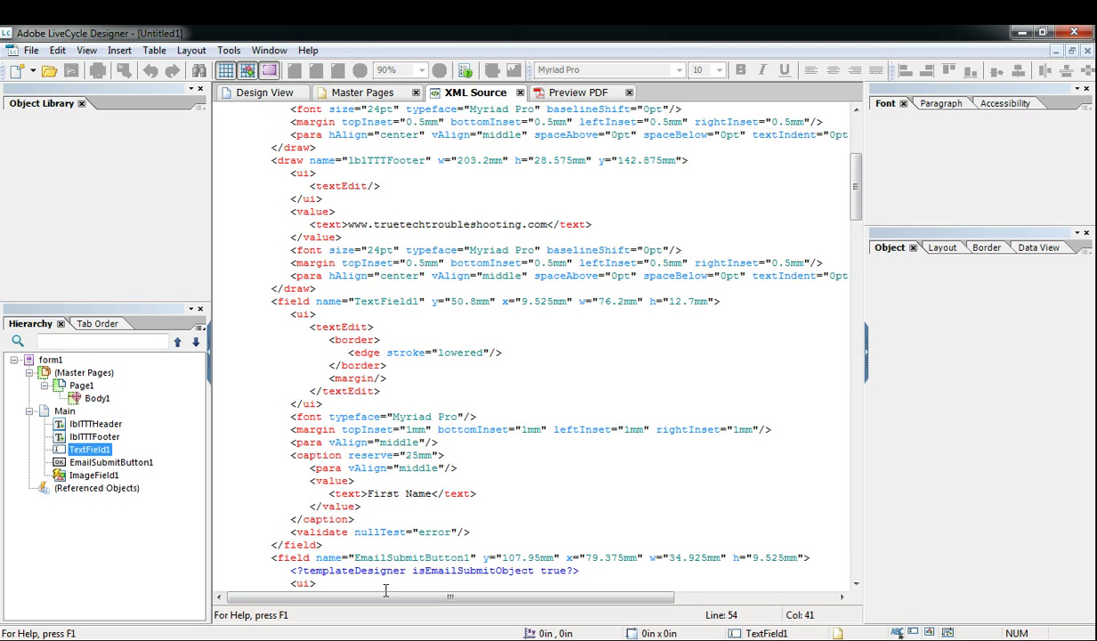
left_click_drag(475, 533, 295, 532)
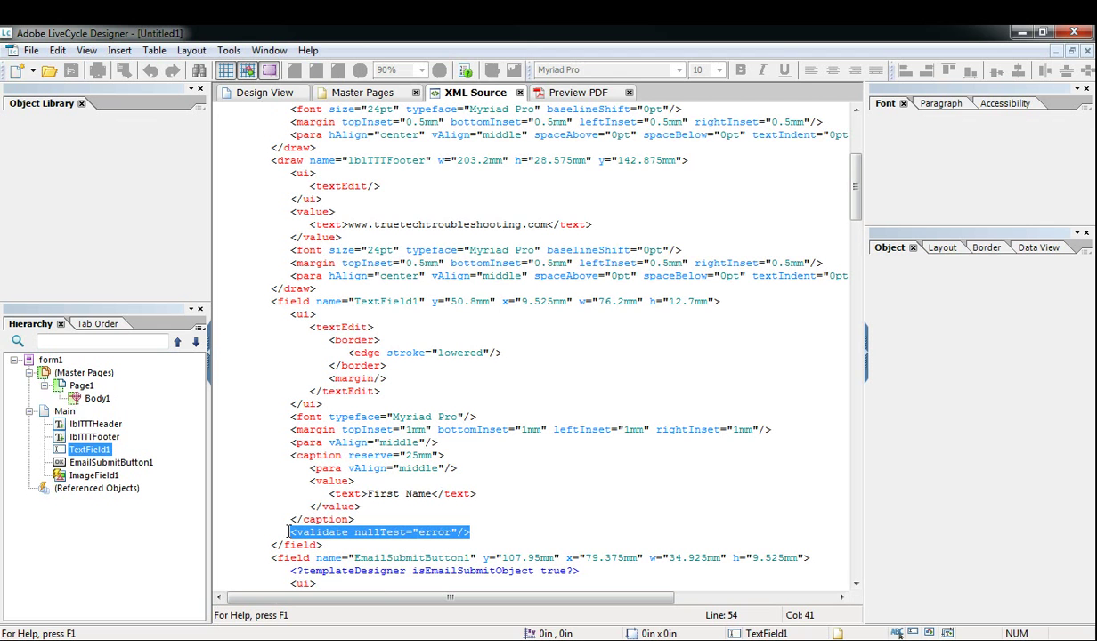
Step: Paste the validate line after ImageField1's </caption> and return to Design View
left_click(255, 94)
left_click(656, 372)
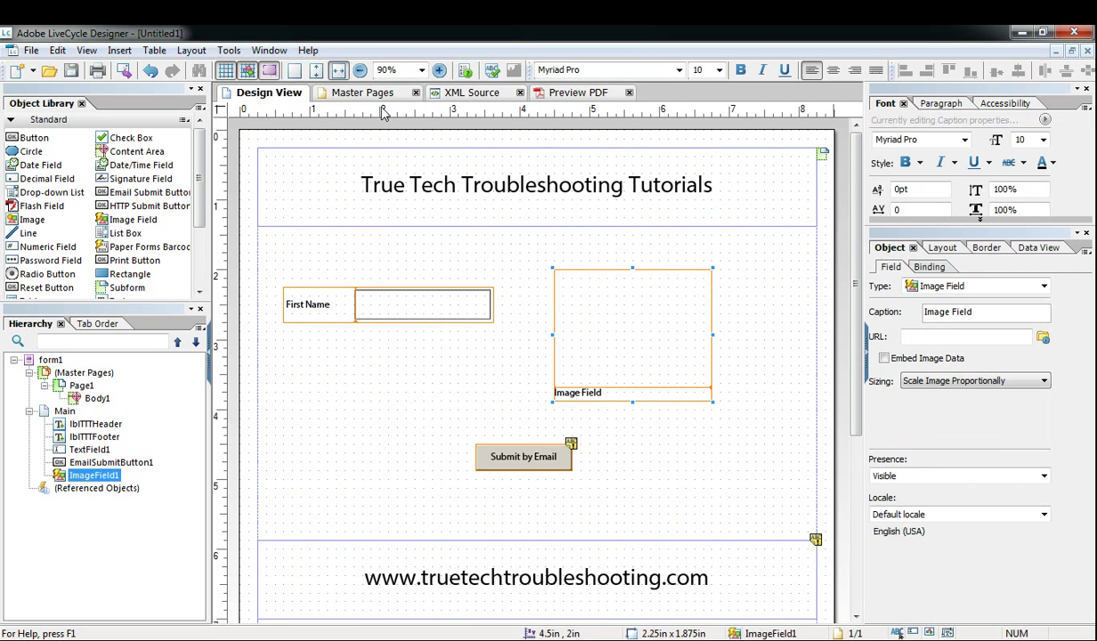
left_click(472, 93)
left_click(354, 485)
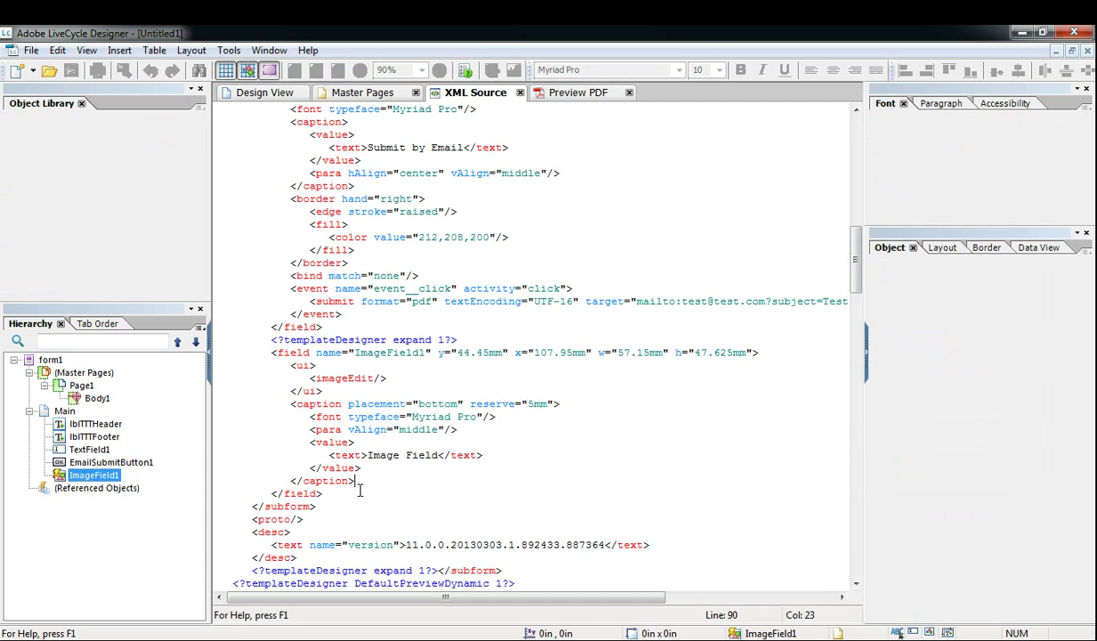
key("Return")
key("ctrl+v")
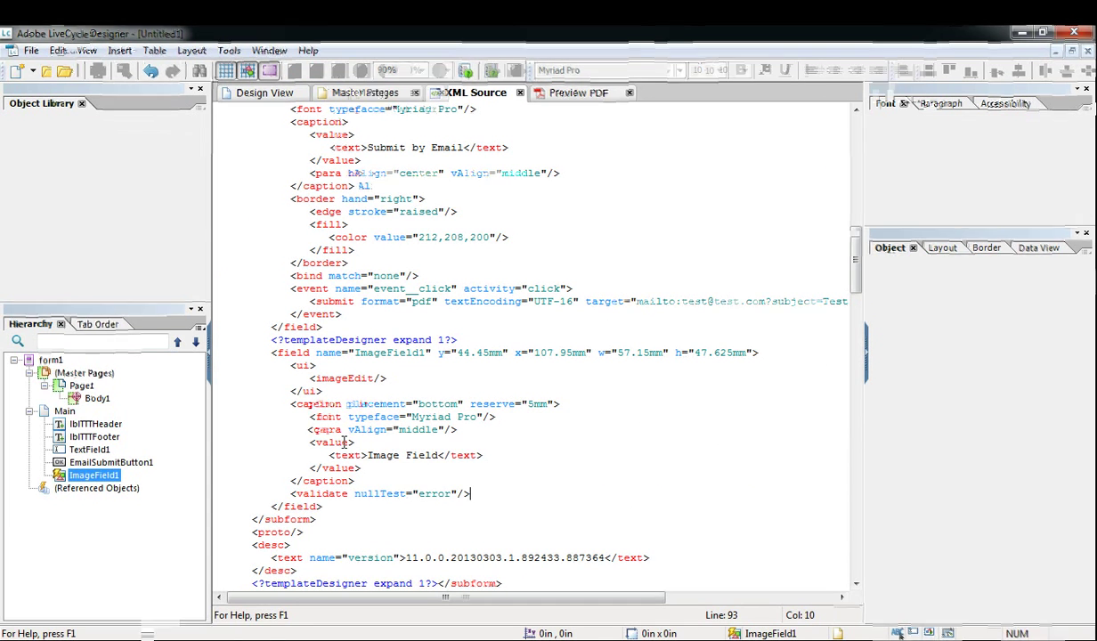
left_click(264, 92)
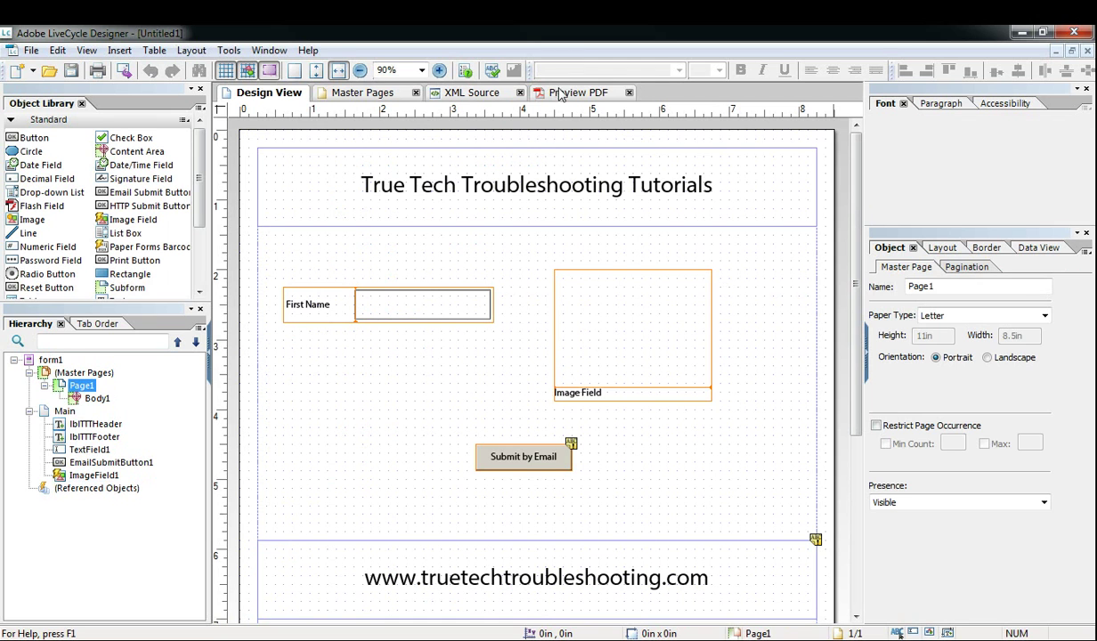
Step: Delete the First Name field and move the image field left toward the page centre
left_click(414, 301)
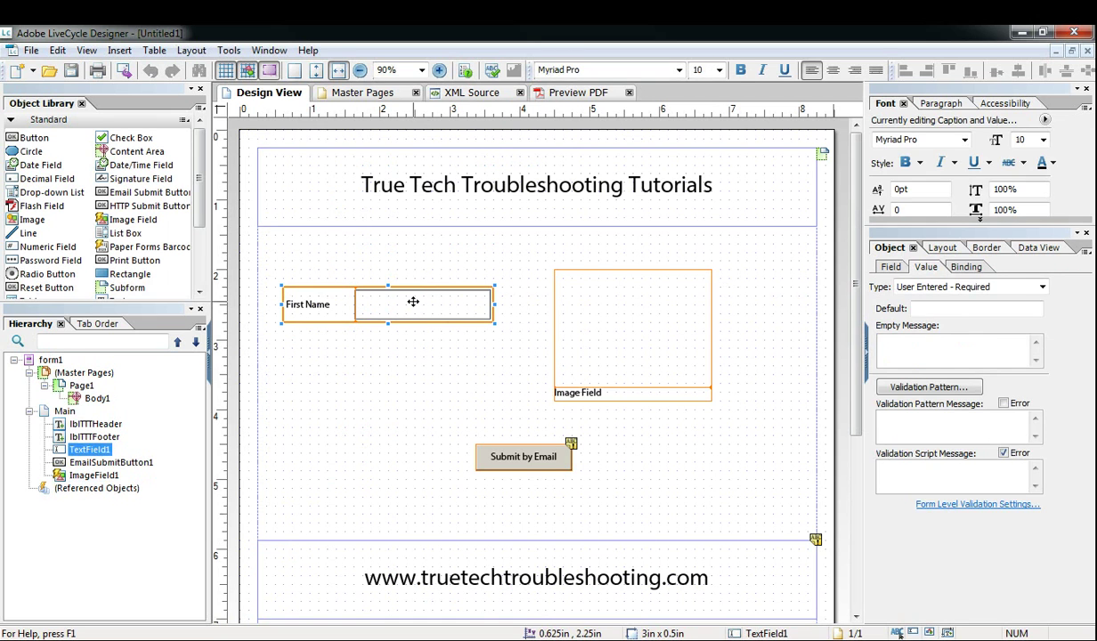
key("Delete")
left_click_drag(625, 311, 522, 314)
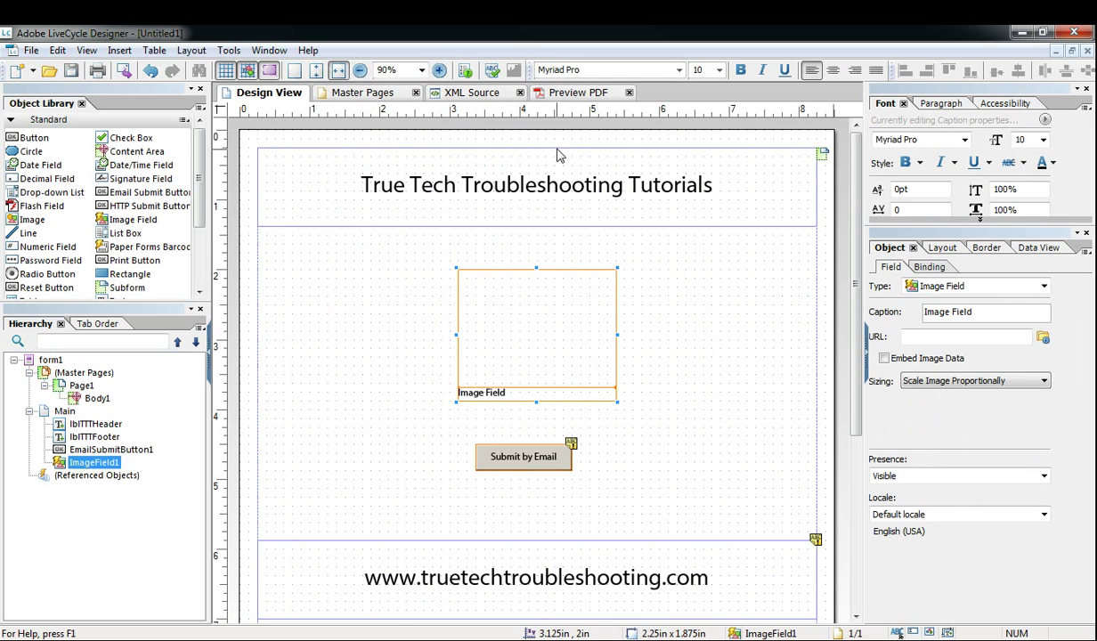
Step: Preview as PDF, confirm Submit by Email is rejected with the image empty, then return to Design View
left_click(572, 96)
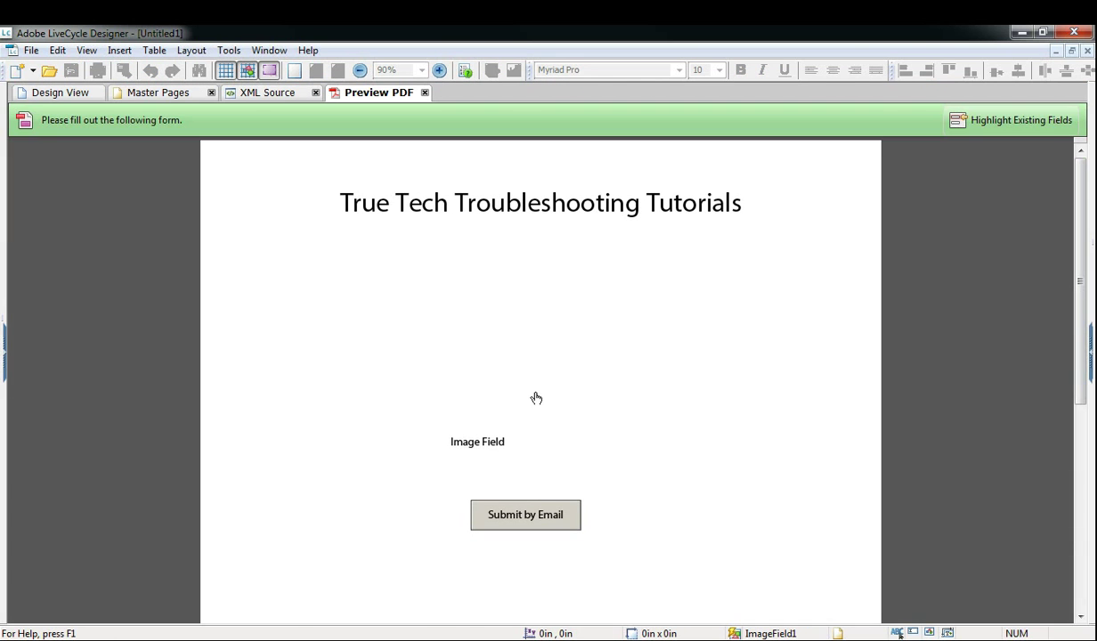
left_click(535, 529)
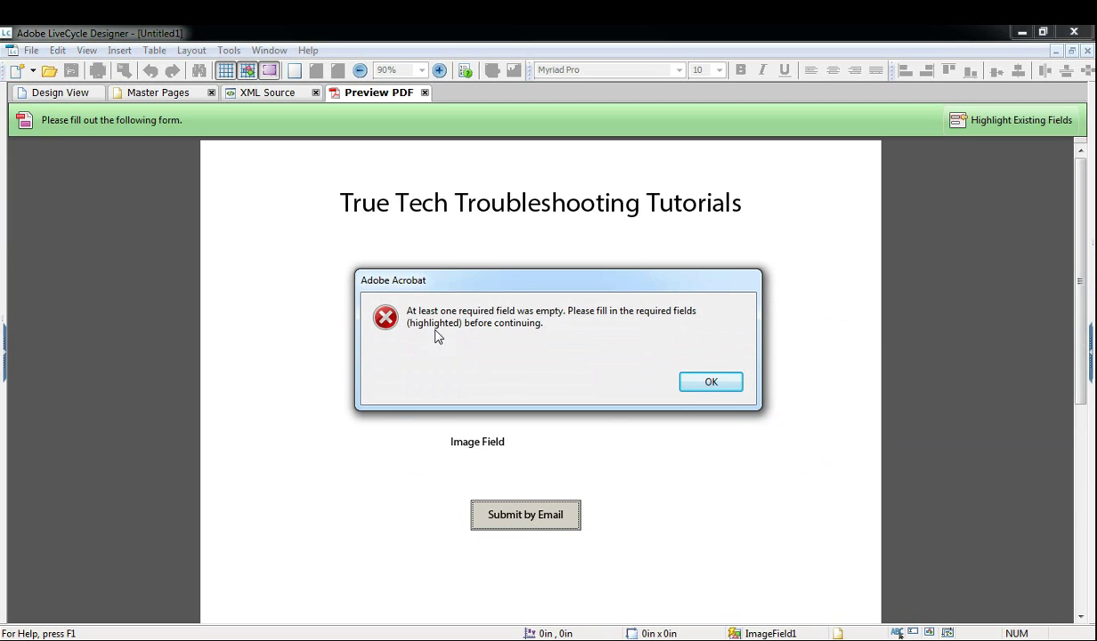
left_click(712, 389)
left_click(78, 99)
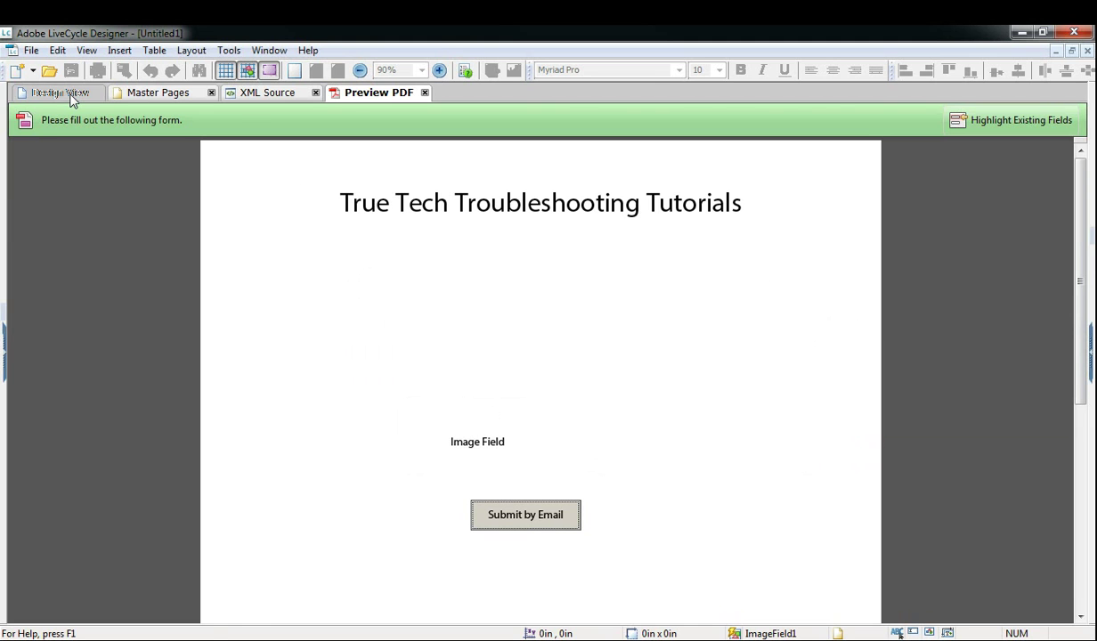
Step: In the PDF preview, load Pictures > Sample Pictures > Penguins into the image field
left_click(570, 95)
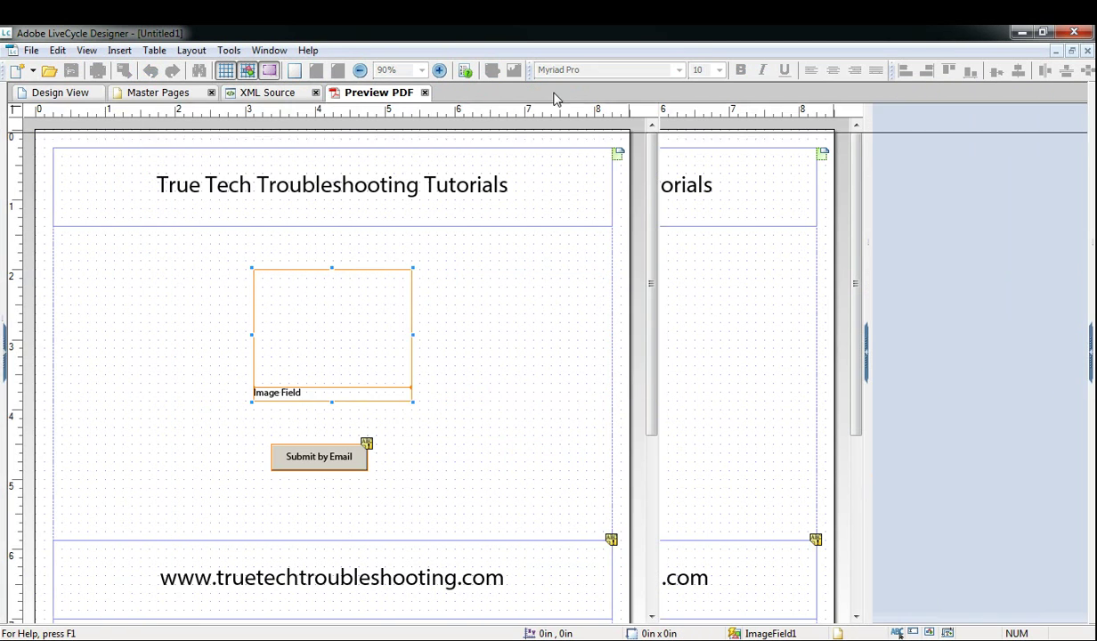
left_click(499, 403)
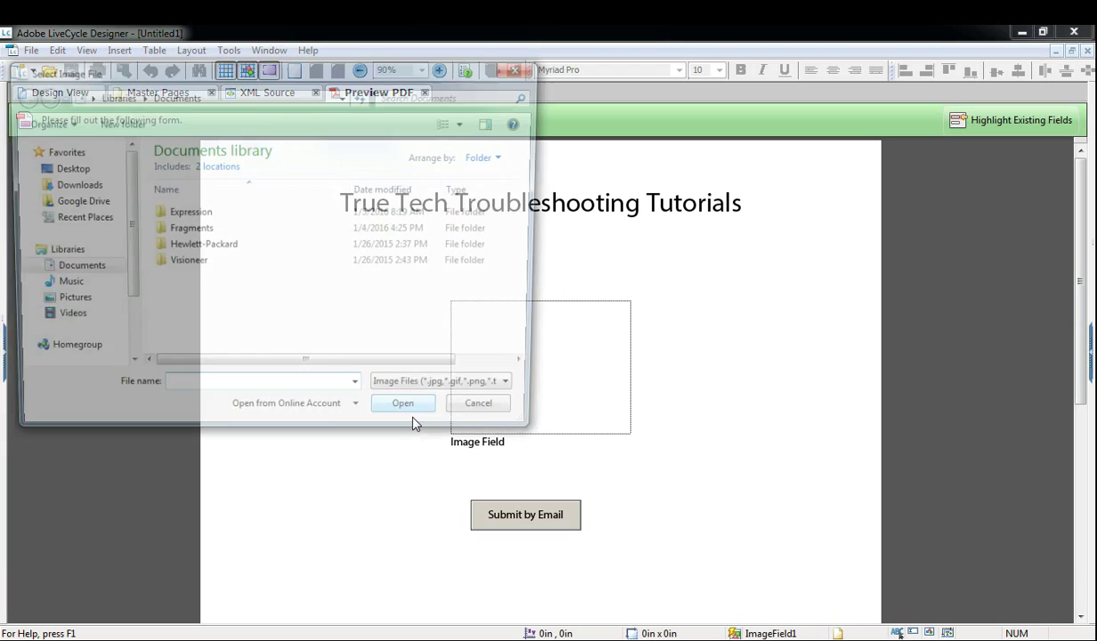
left_click(64, 305)
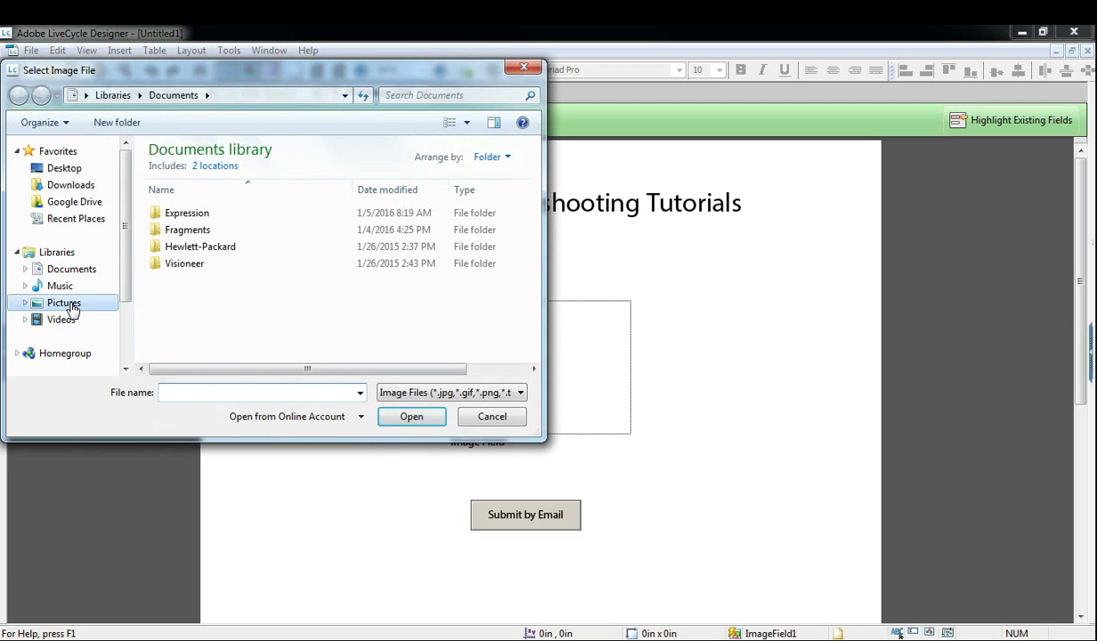
double_click(212, 259)
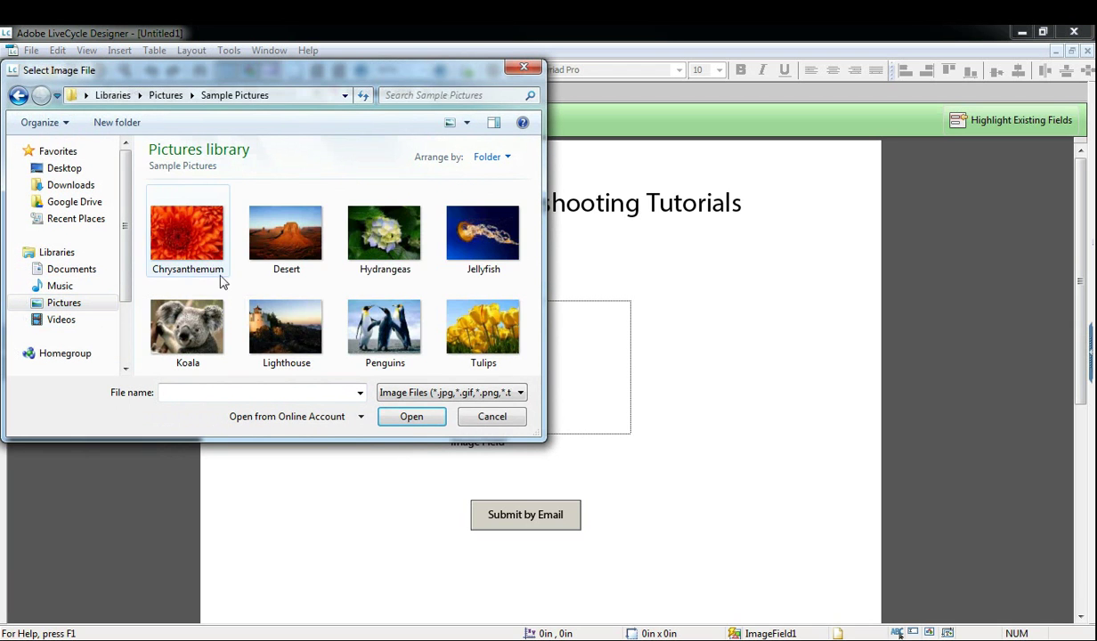
left_click(388, 331)
left_click(411, 417)
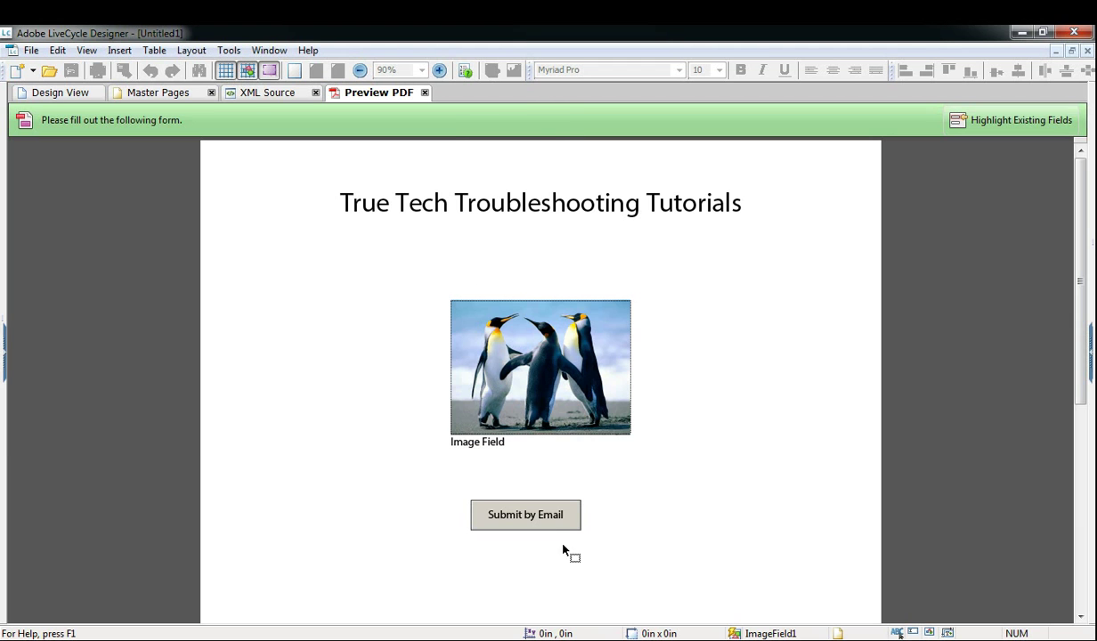
Step: Submit by email, cancel the Send Email prompt, and leave the preview
left_click(540, 516)
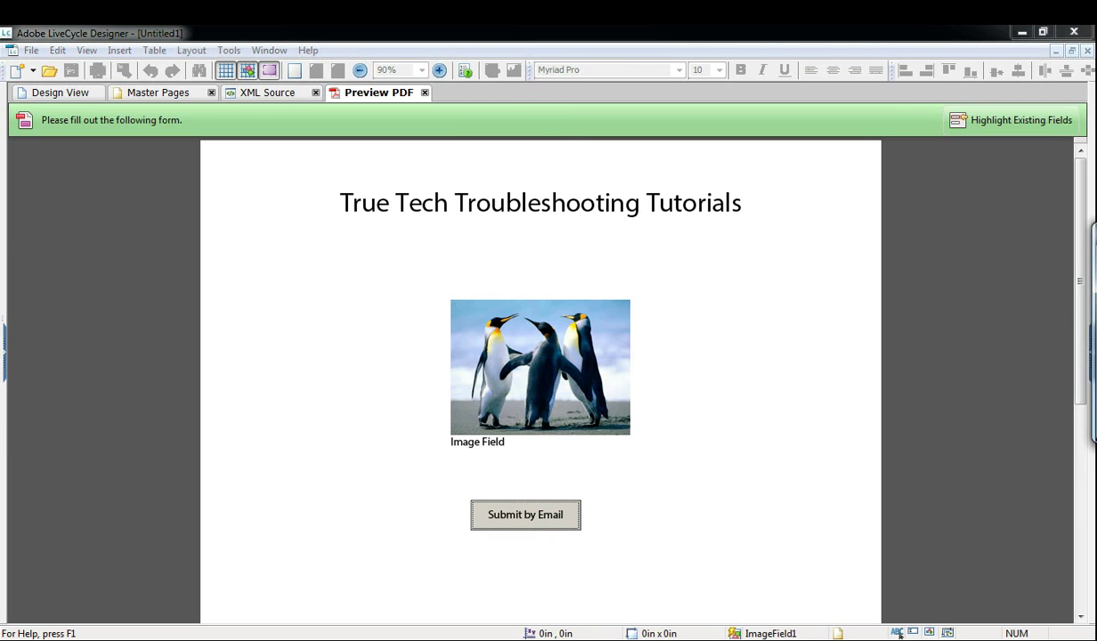
left_click_drag(1096, 226, 670, 229)
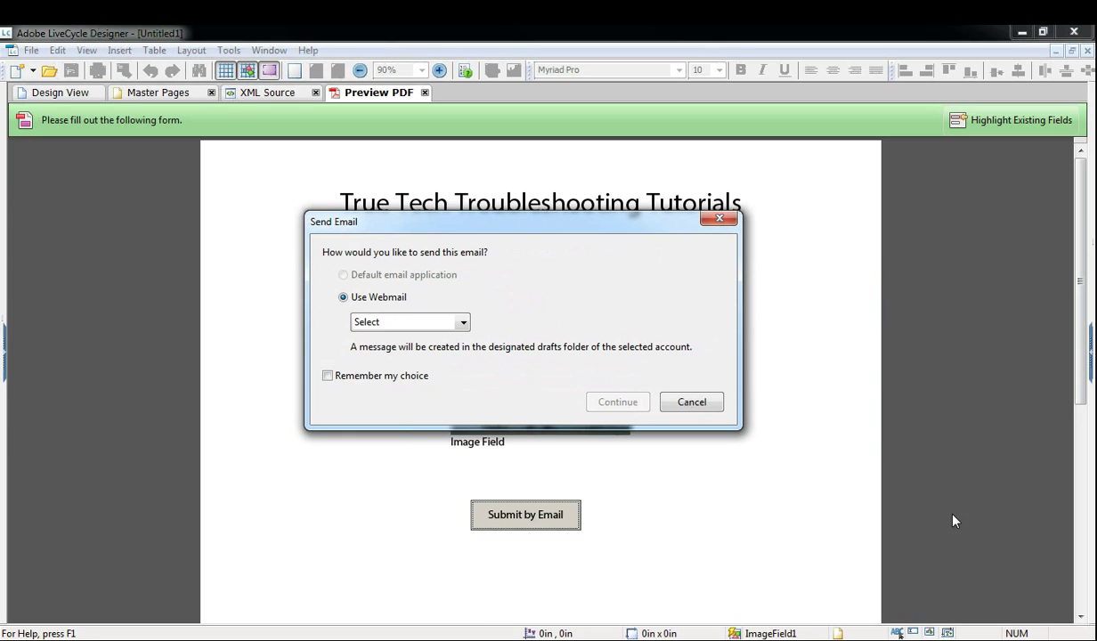
left_click(704, 403)
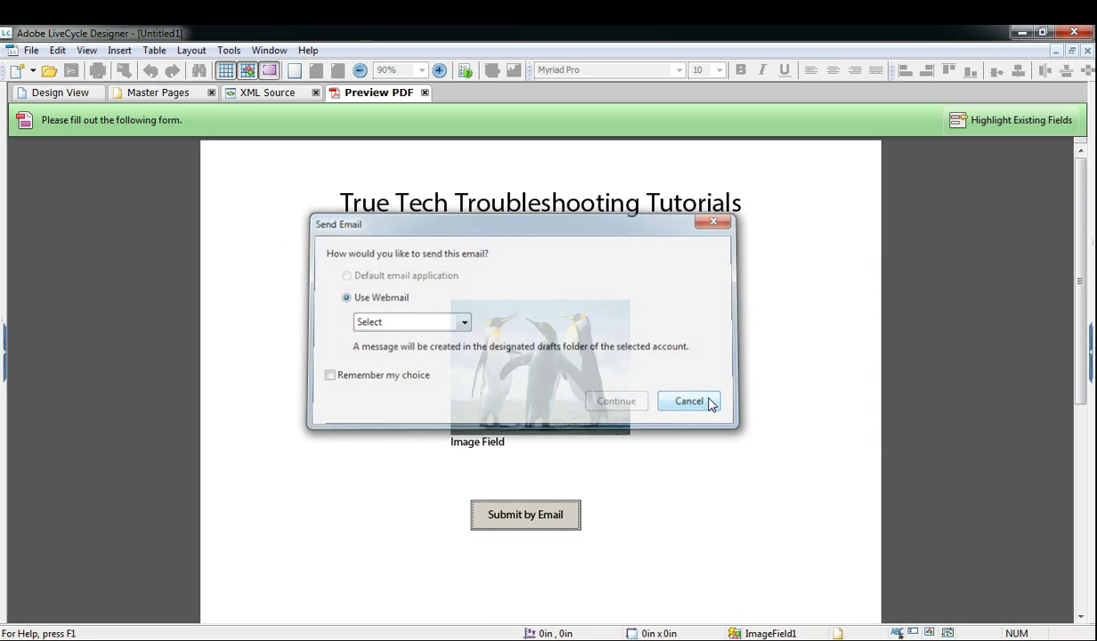
left_click(61, 93)
Step: Review the XML source, then delete ImageField1 in Design View
left_click(463, 93)
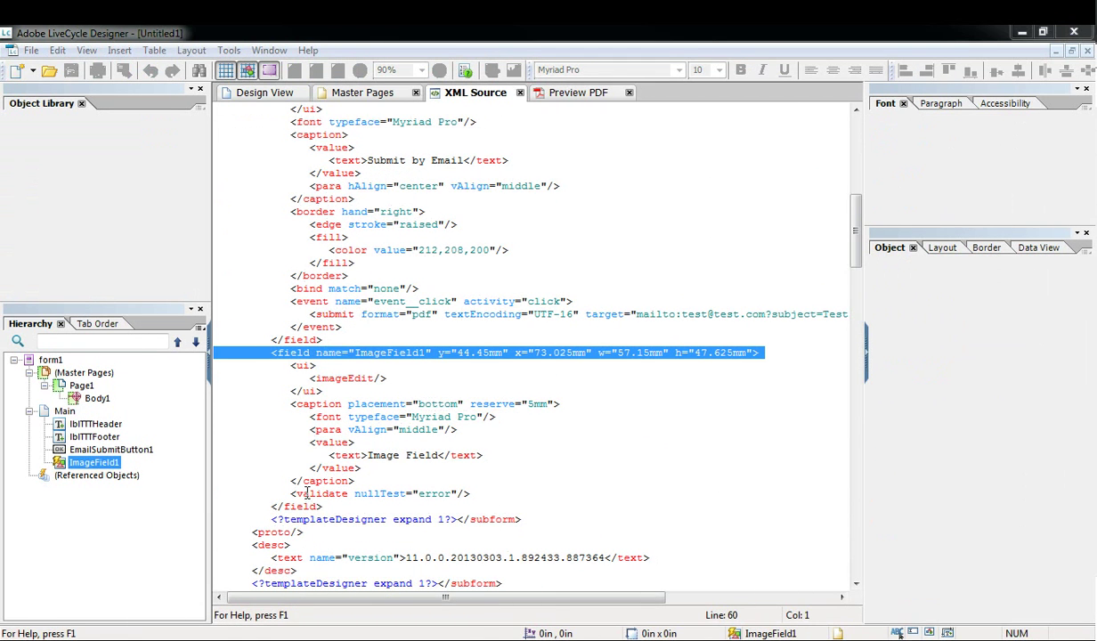
left_click(264, 92)
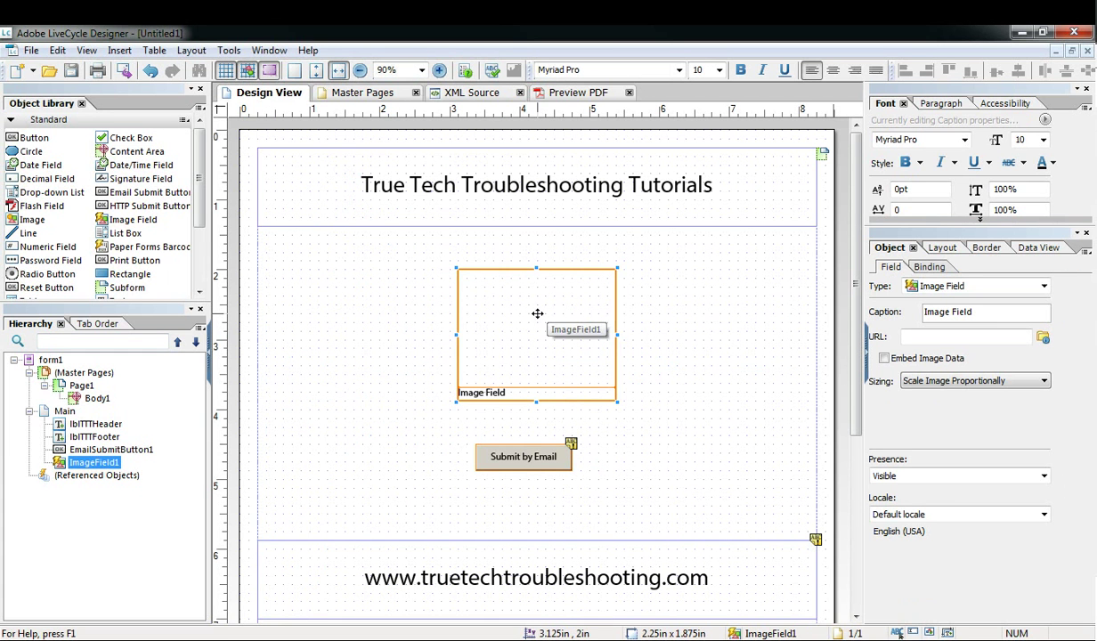
key("Delete")
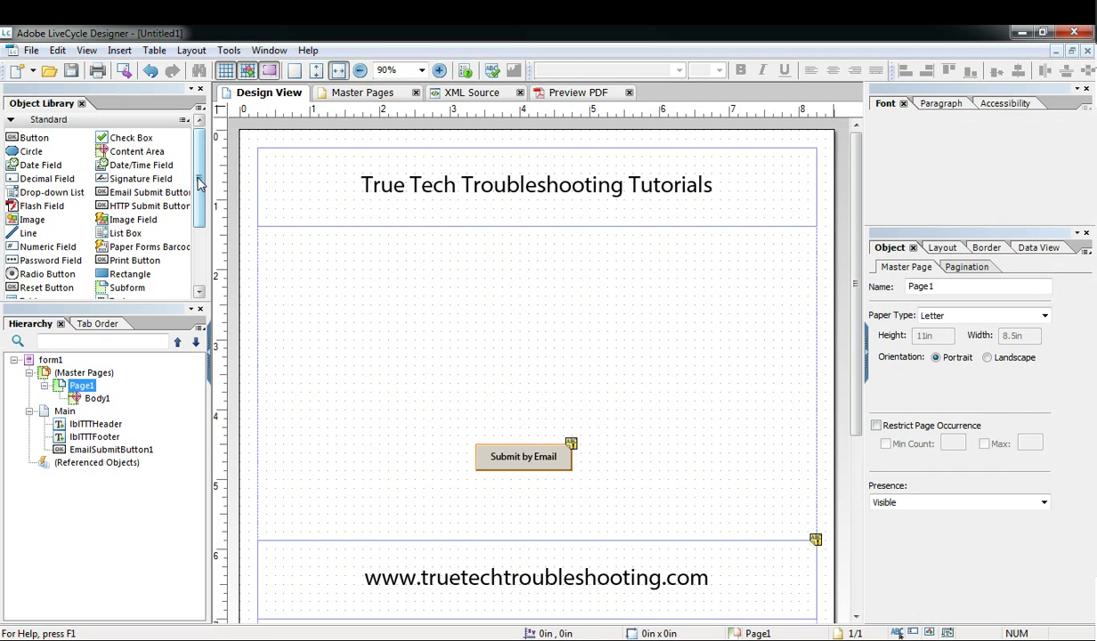
Step: Add a new text field and set its Value Type to User Entered - Required
scroll(200, 182, "down", 3)
left_click_drag(39, 210, 500, 318)
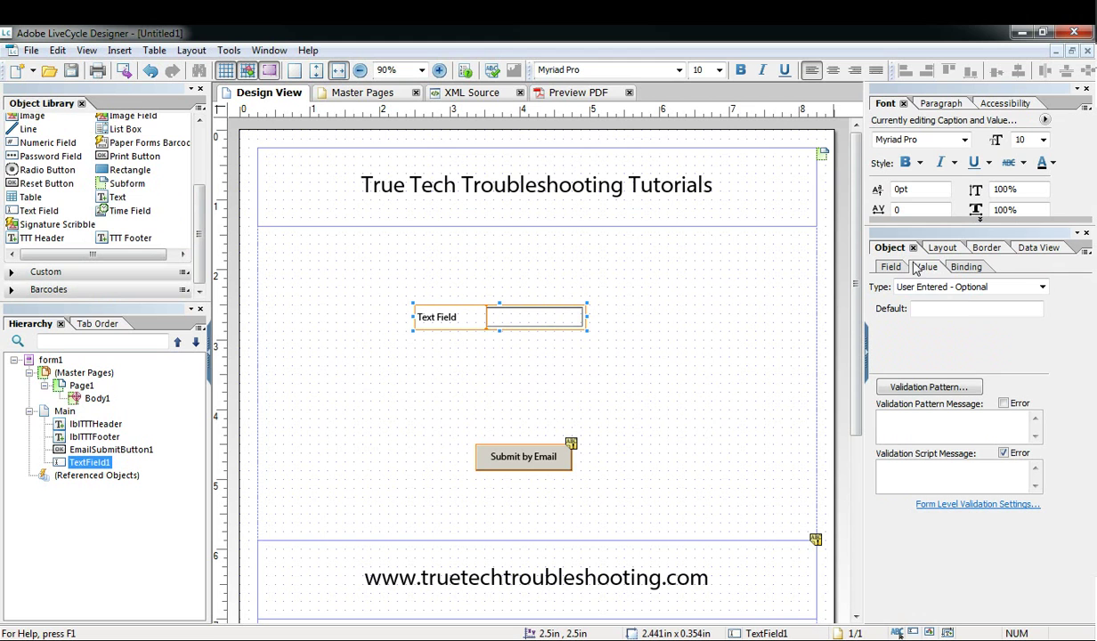
left_click(926, 286)
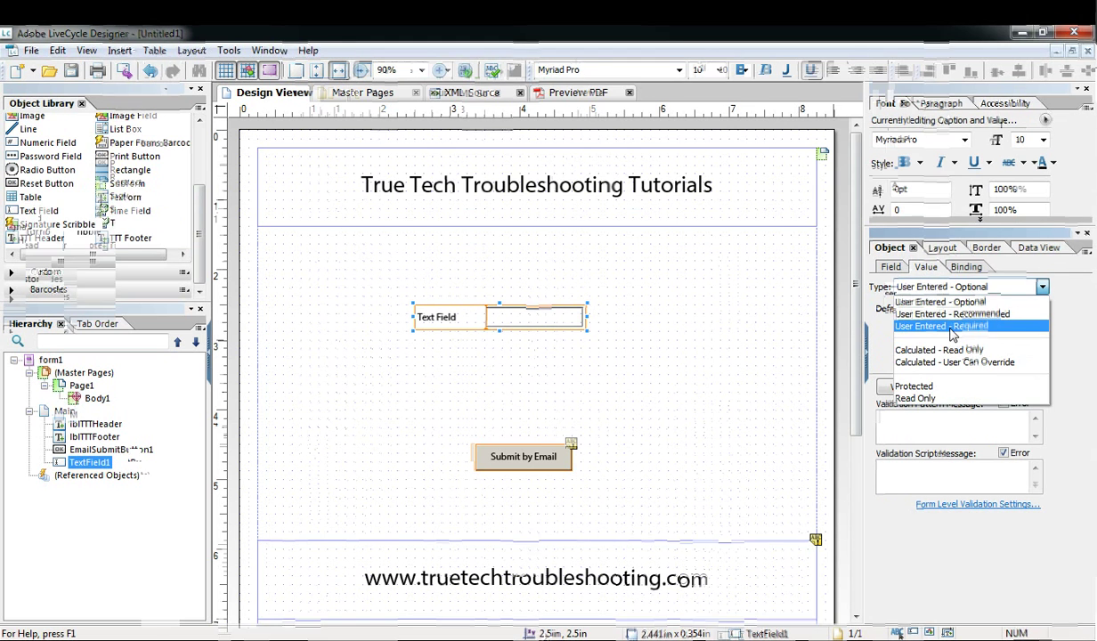
left_click(952, 326)
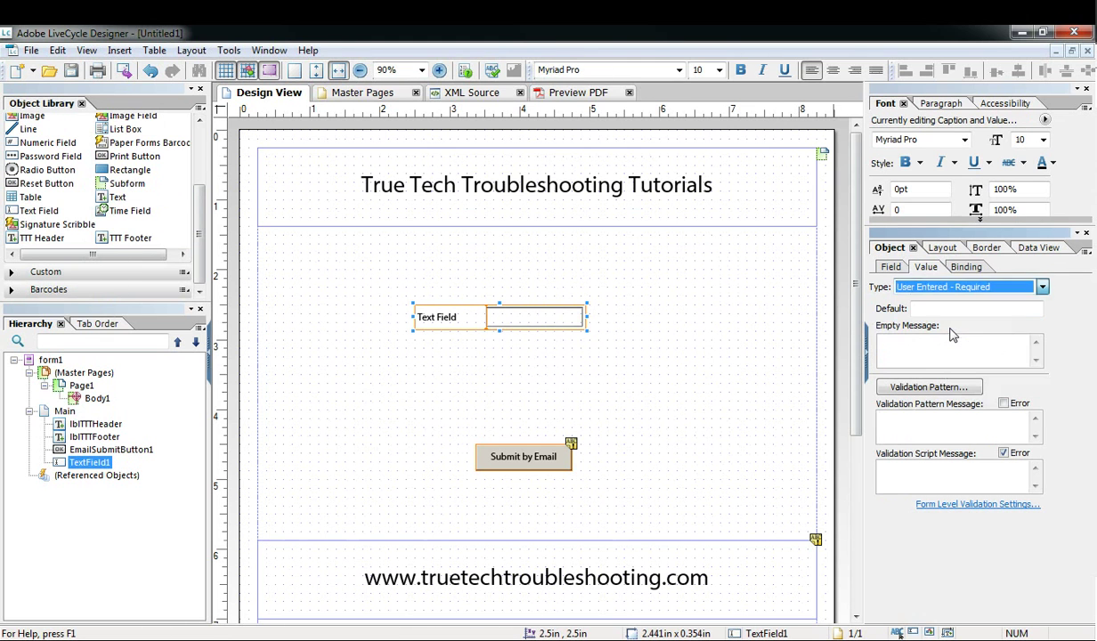
Step: Convert it to an Image Field with caption at Bottom, sized about 2.875in x 2.13in
left_click(891, 268)
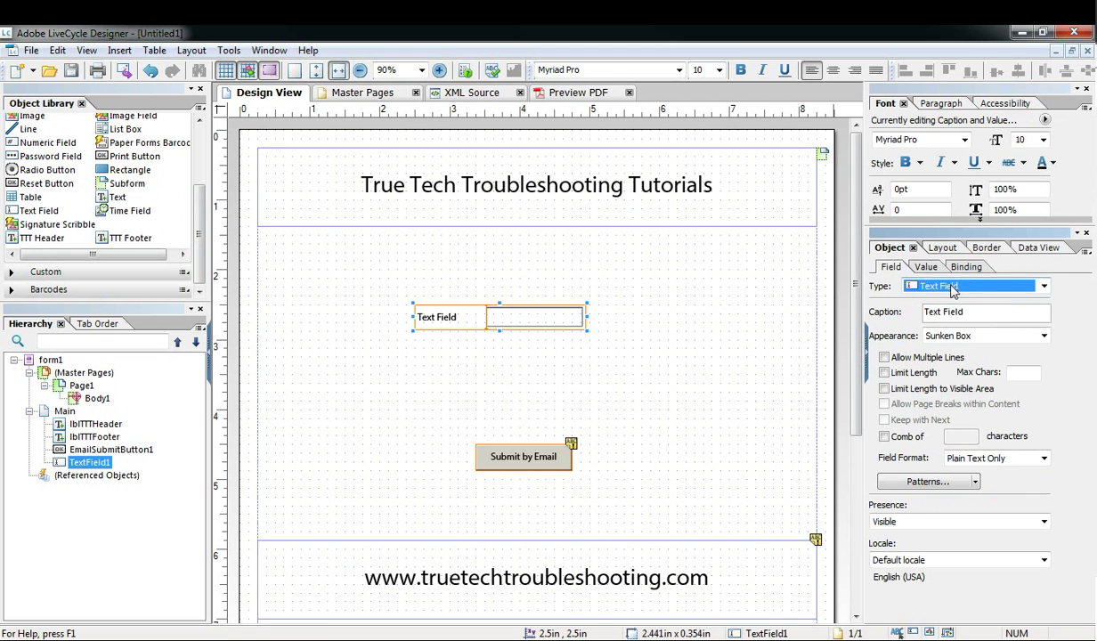
left_click(1043, 286)
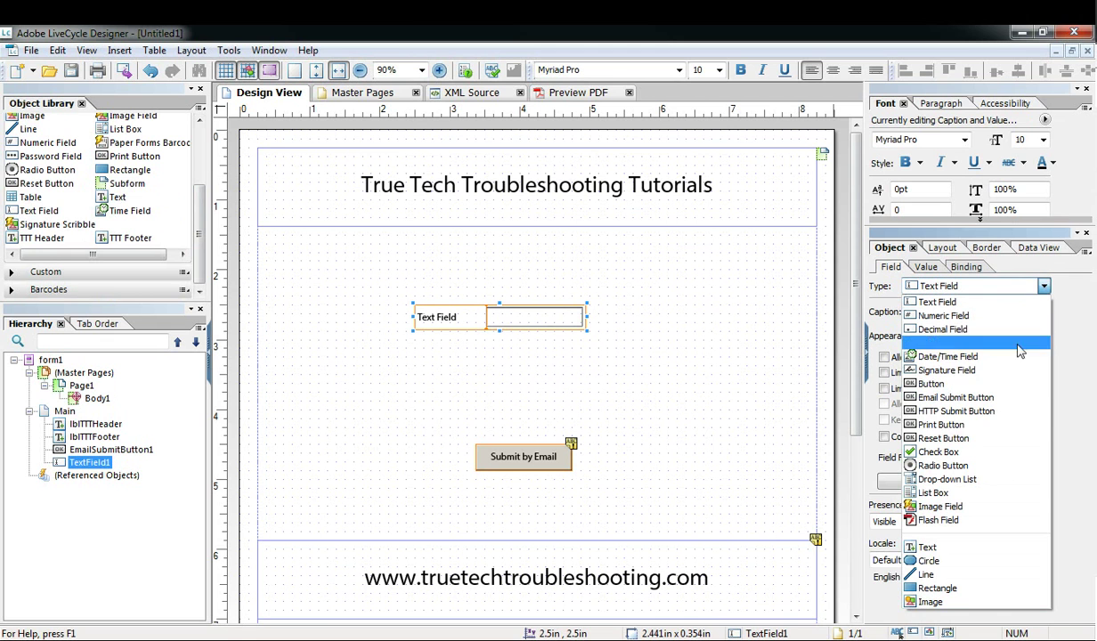
left_click(986, 506)
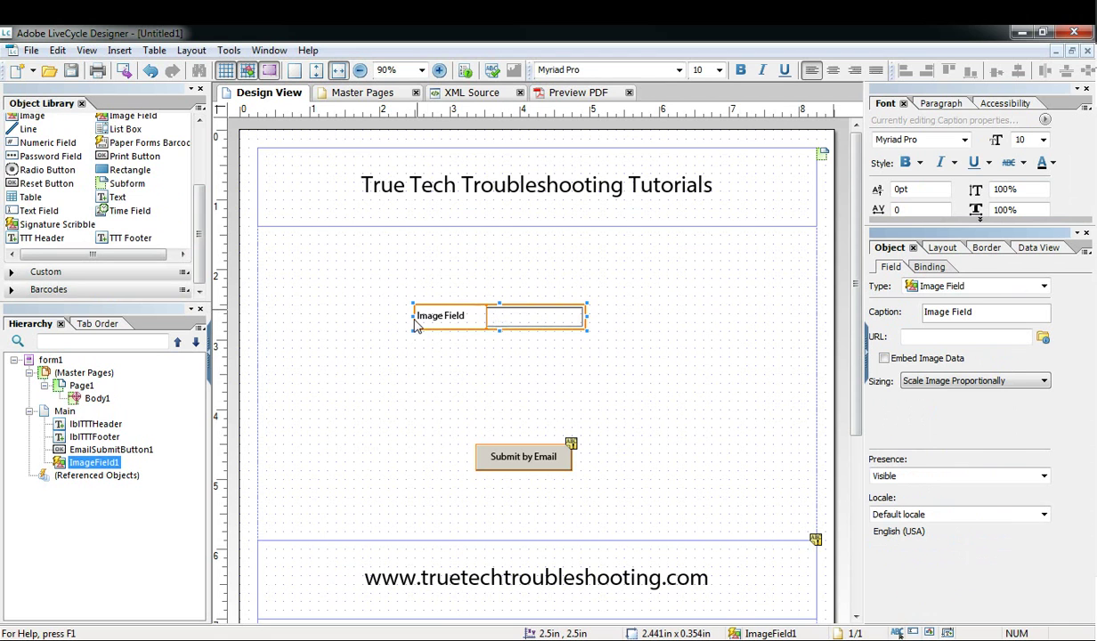
left_click_drag(587, 304, 599, 252)
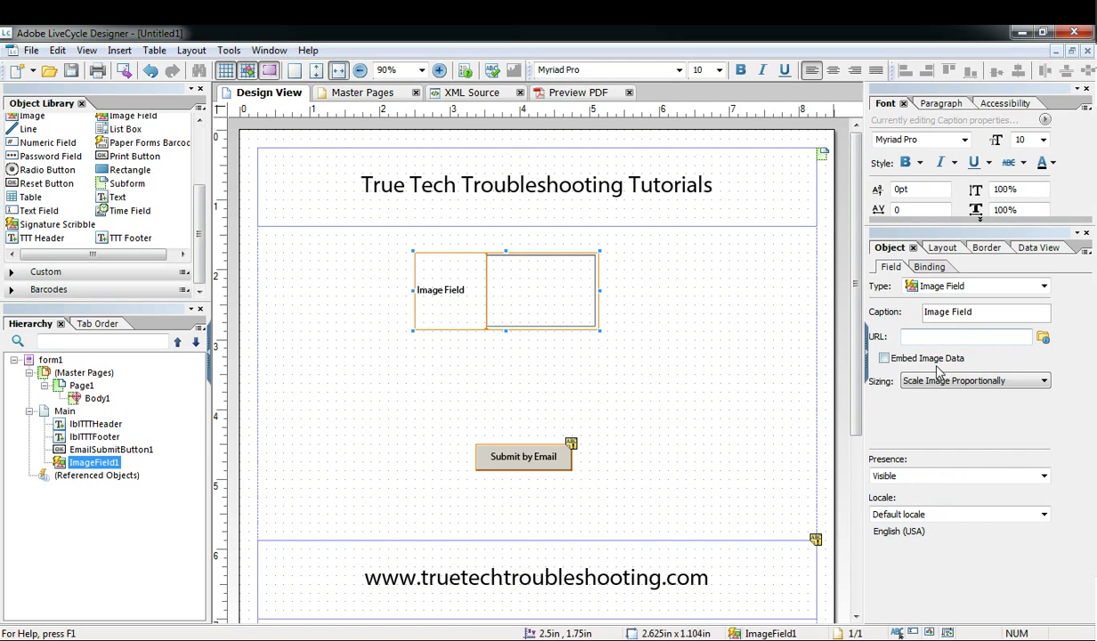
left_click(936, 249)
left_click(955, 478)
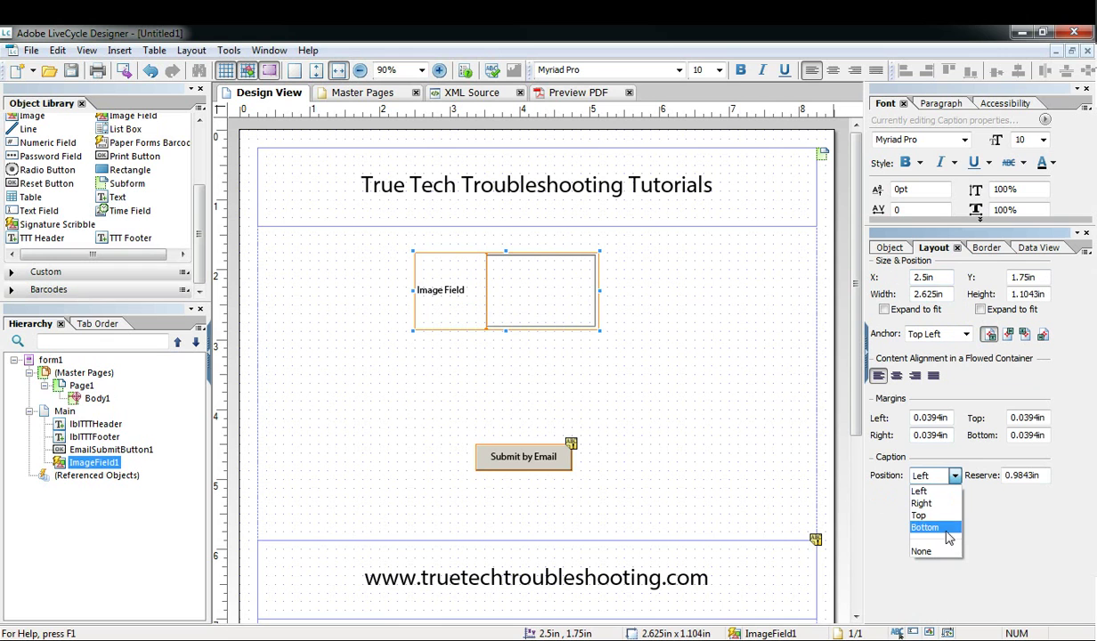
left_click(939, 529)
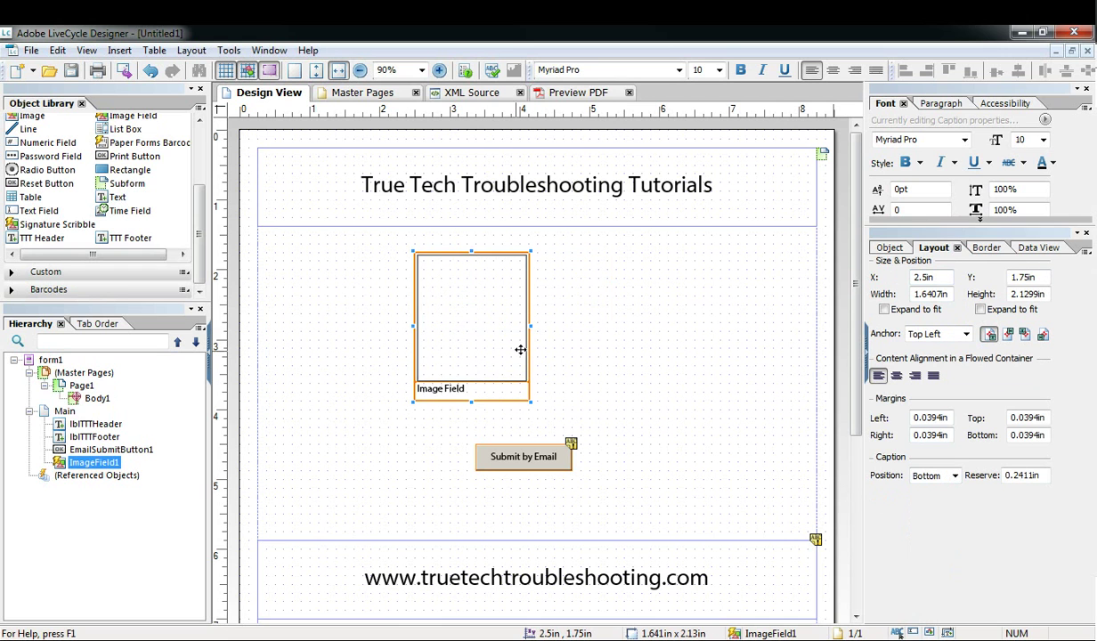
mouse_move(531, 326)
left_mouse_down()
mouse_move(643, 330)
mouse_move(543, 319)
left_mouse_up()
Step: Confirm the image field's XML source contains <validate nullTest="error"/>, then return to Design View
left_click(472, 93)
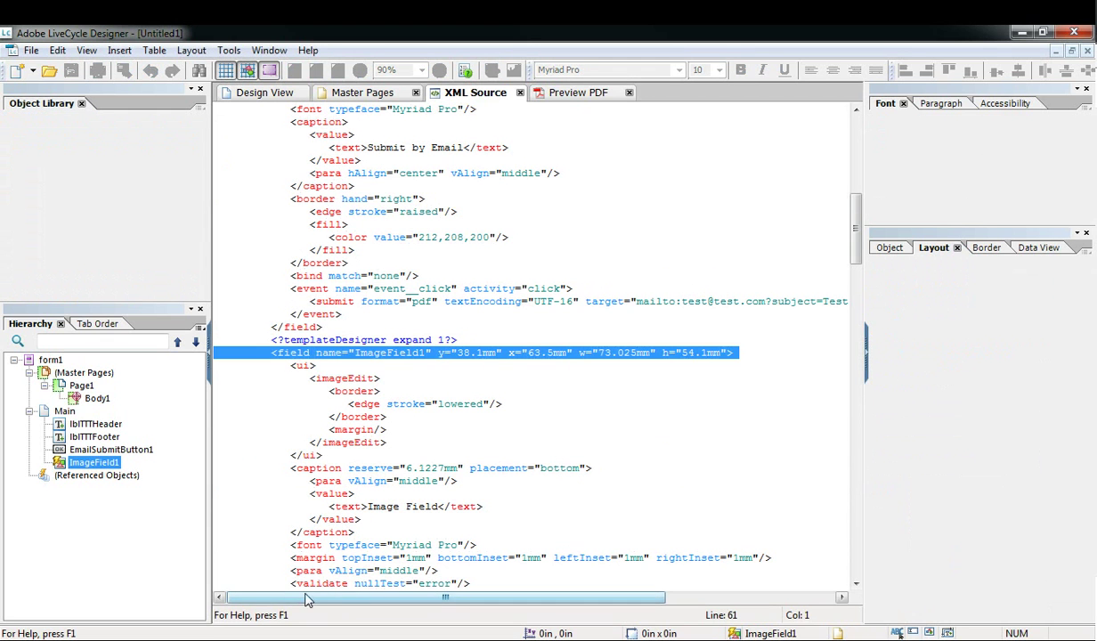
left_click_drag(285, 583, 475, 586)
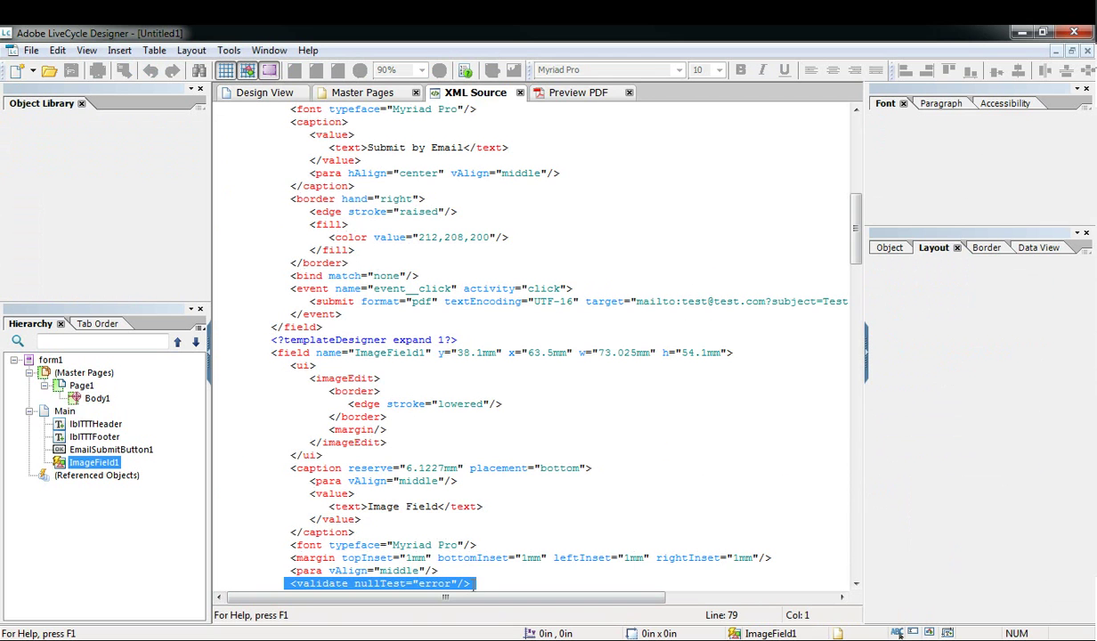
left_click(254, 93)
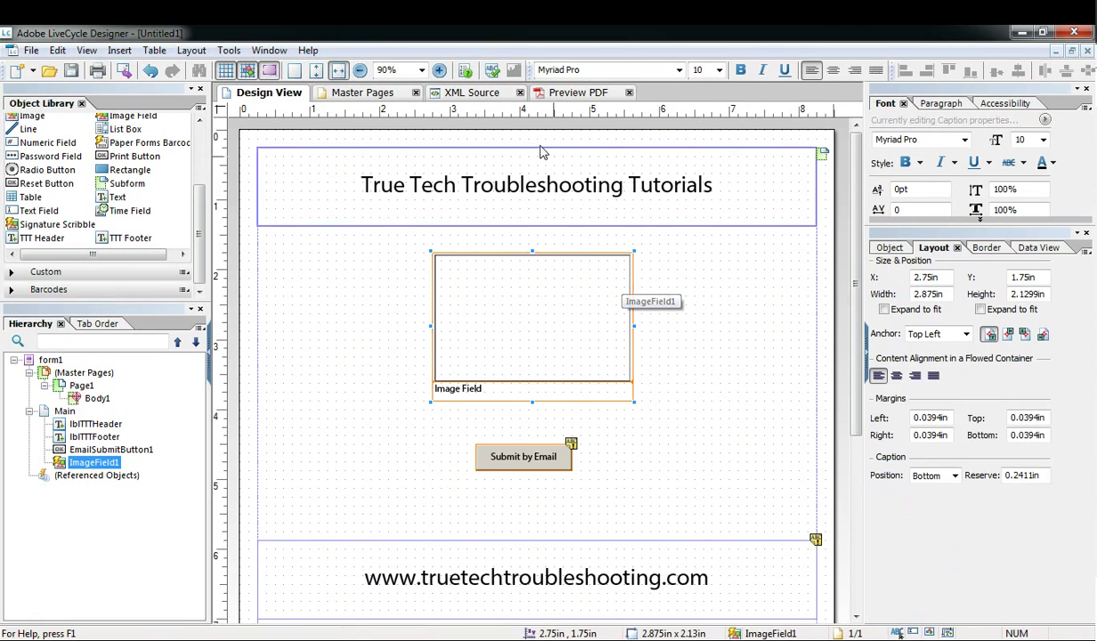
left_click(564, 96)
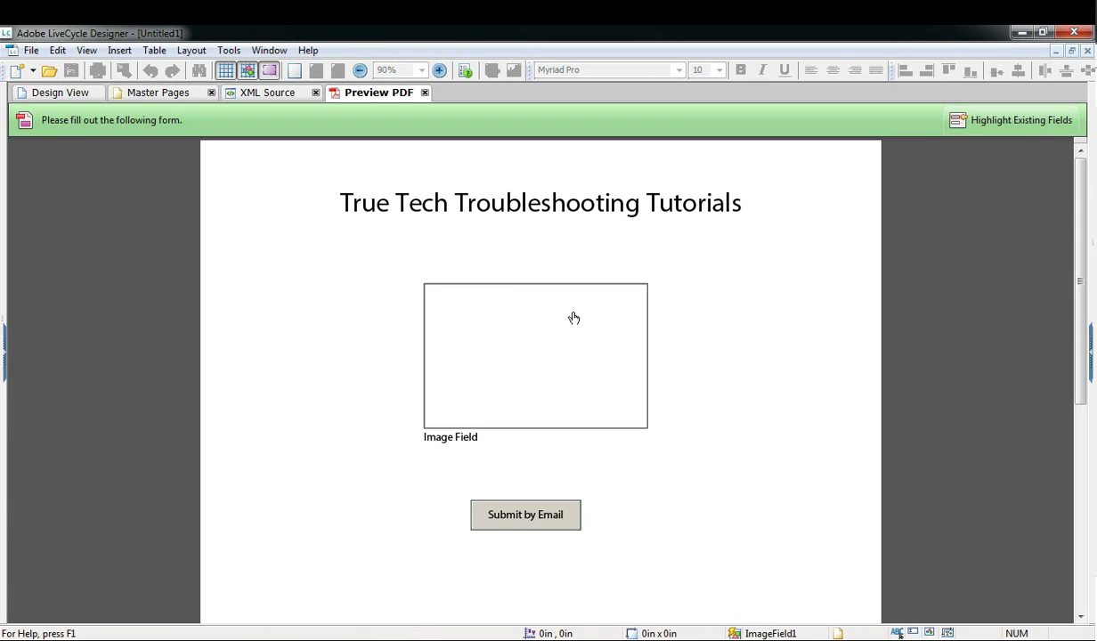
left_click(525, 509)
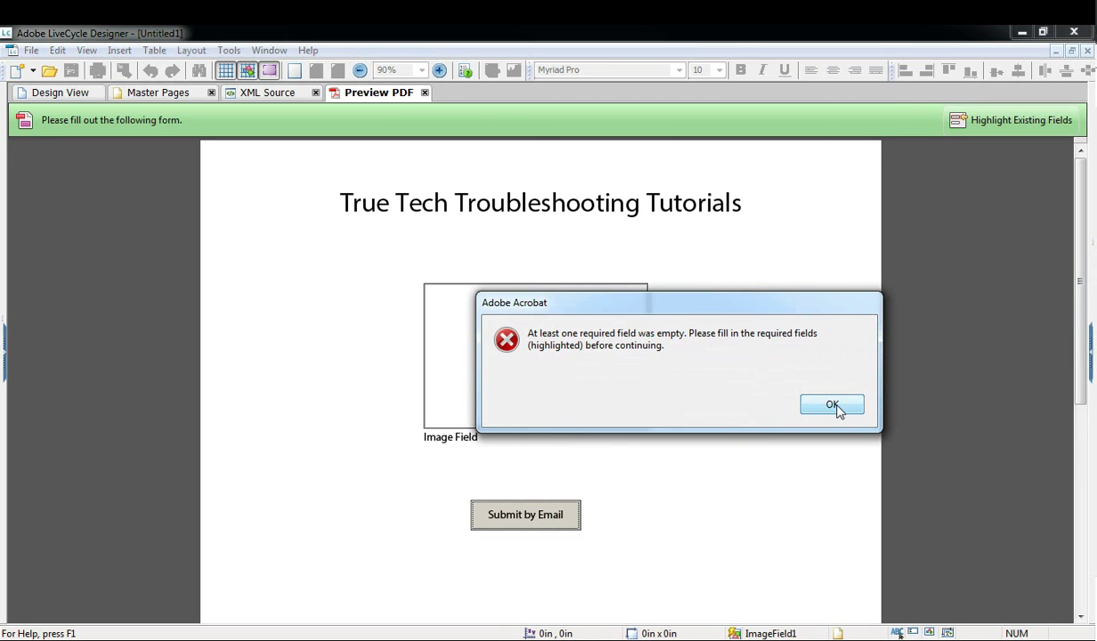
left_click(835, 408)
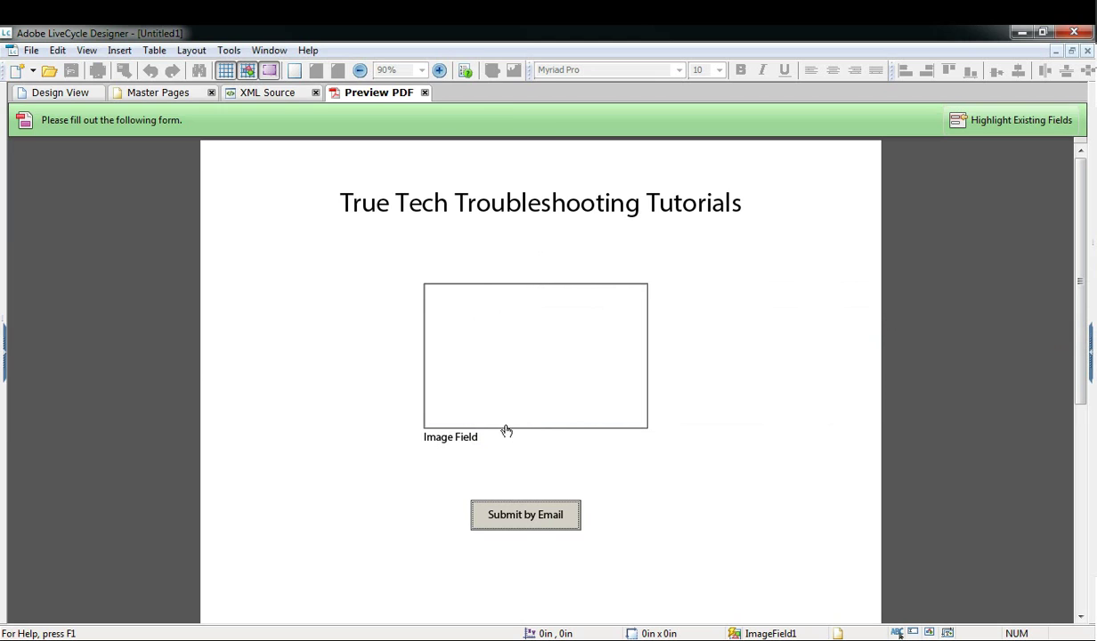
left_click(506, 431)
left_click(385, 292)
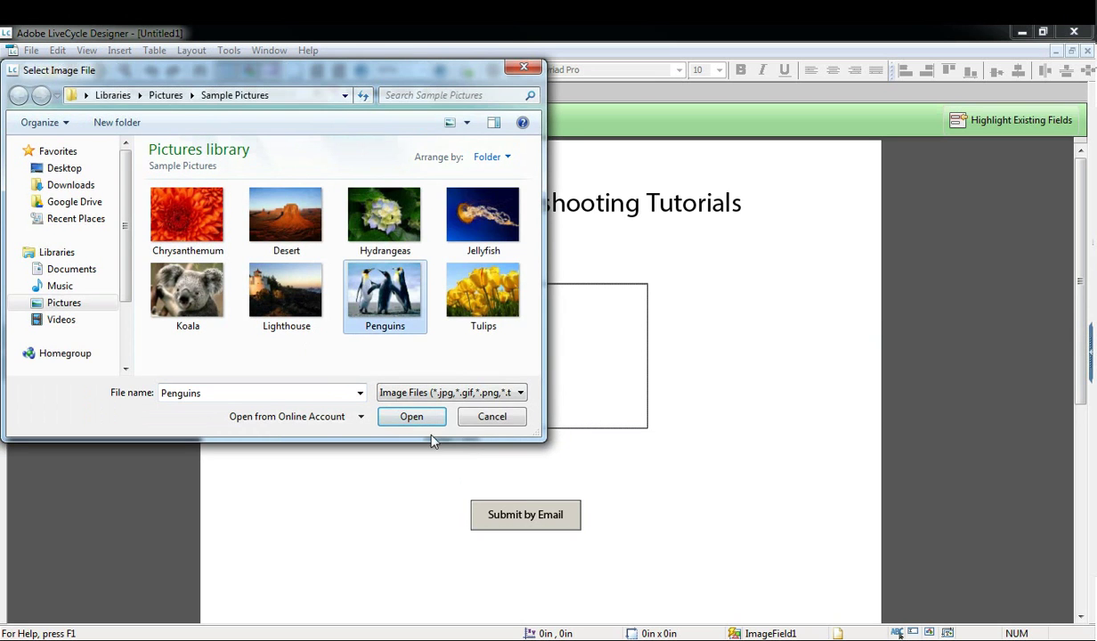
left_click(411, 416)
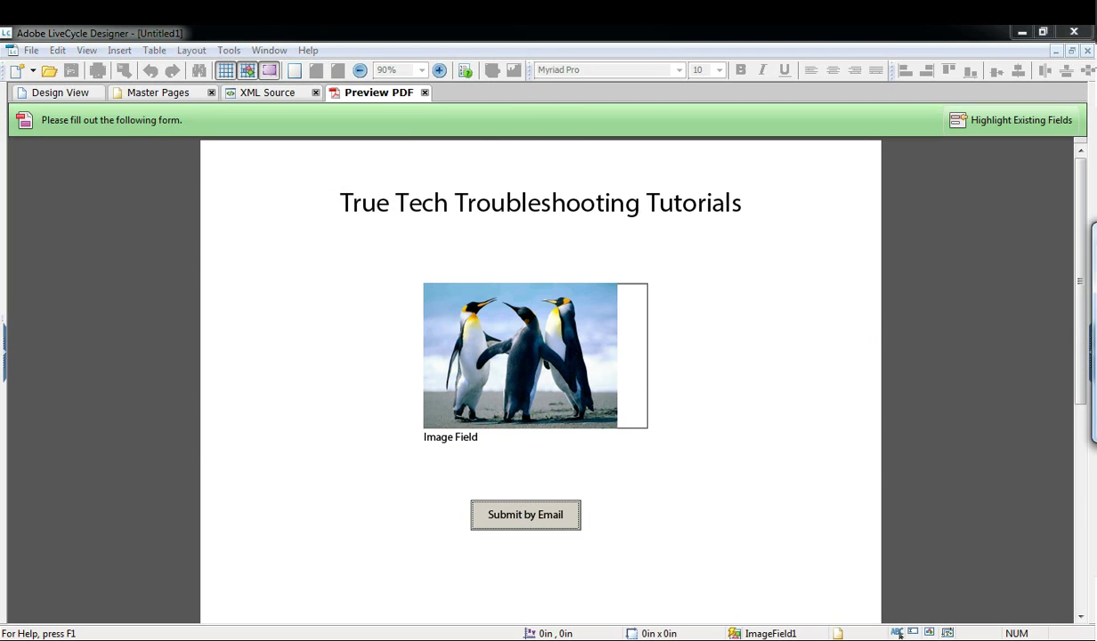
left_click_drag(857, 229, 574, 236)
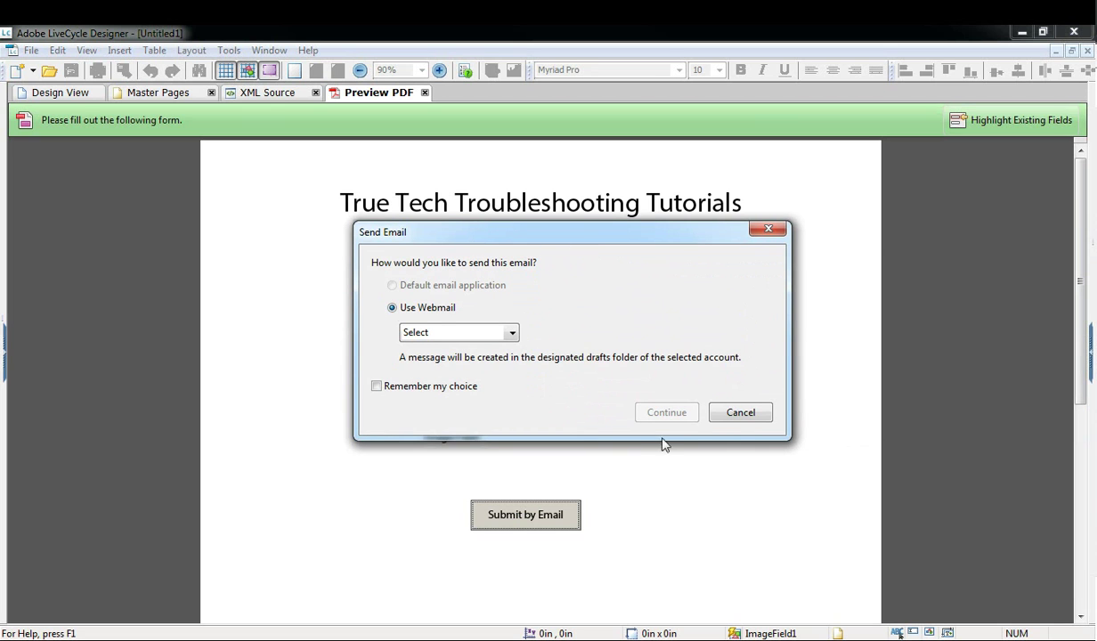
left_click(741, 412)
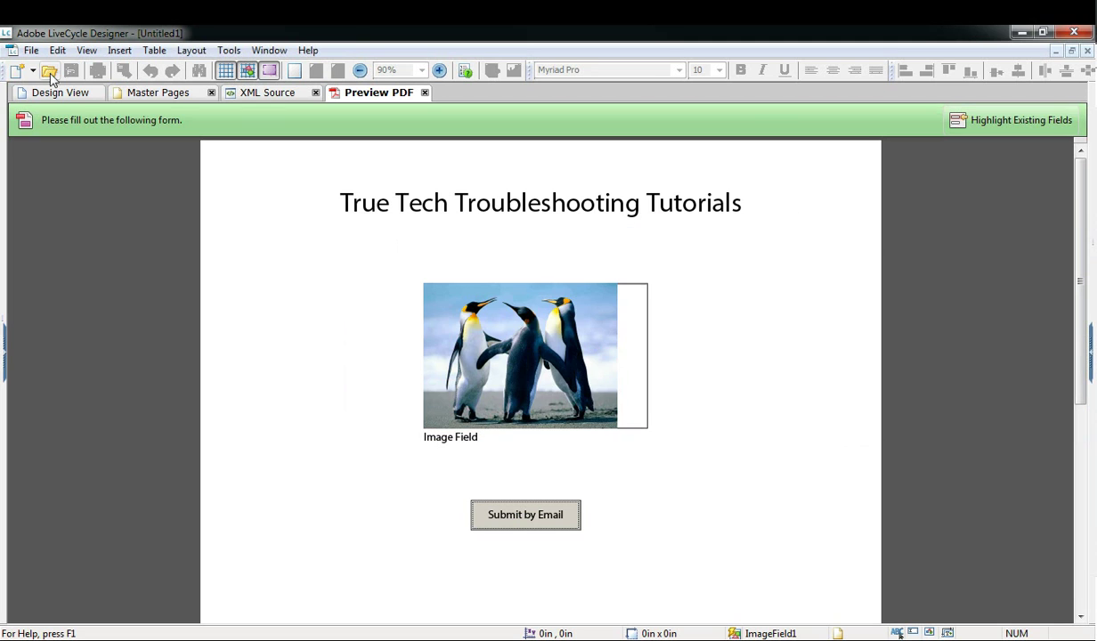
left_click(57, 93)
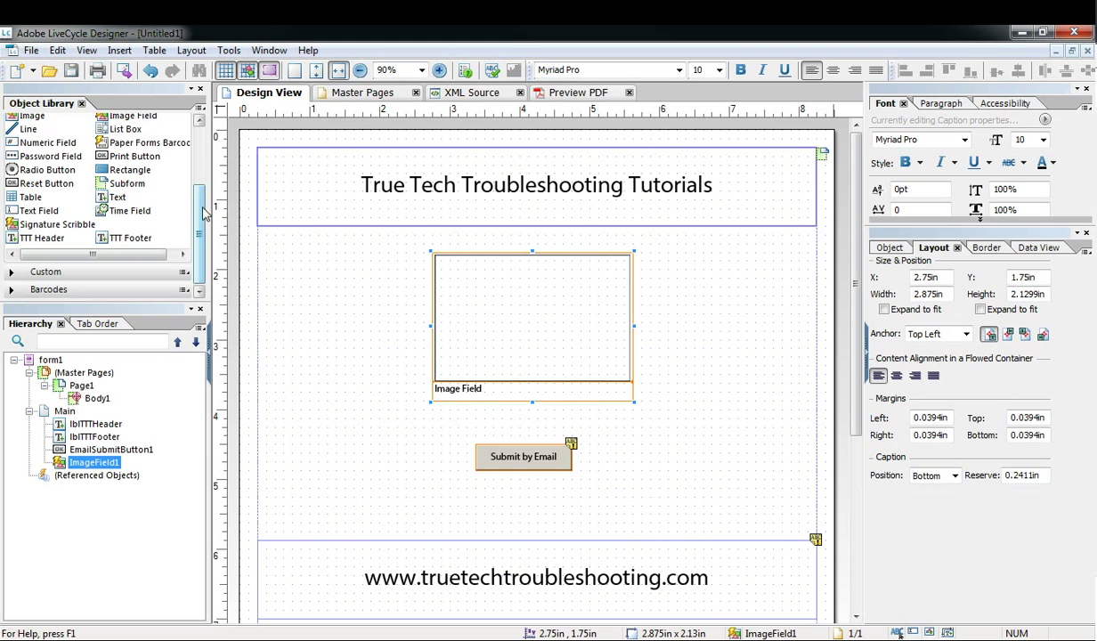
left_click_drag(203, 214, 214, 162)
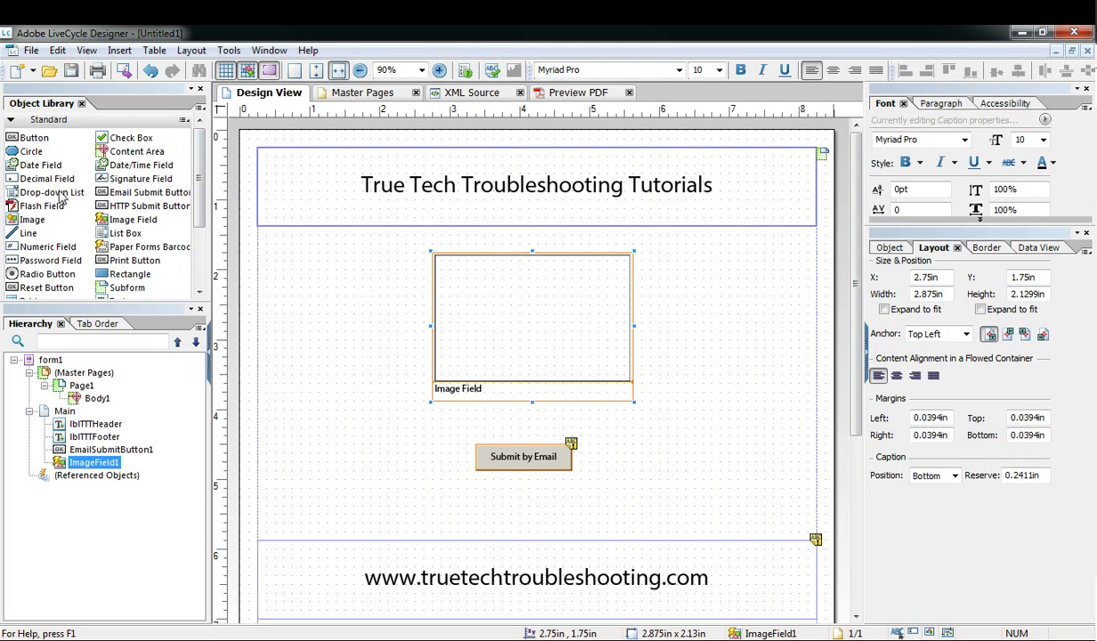
left_click_drag(61, 196, 336, 336)
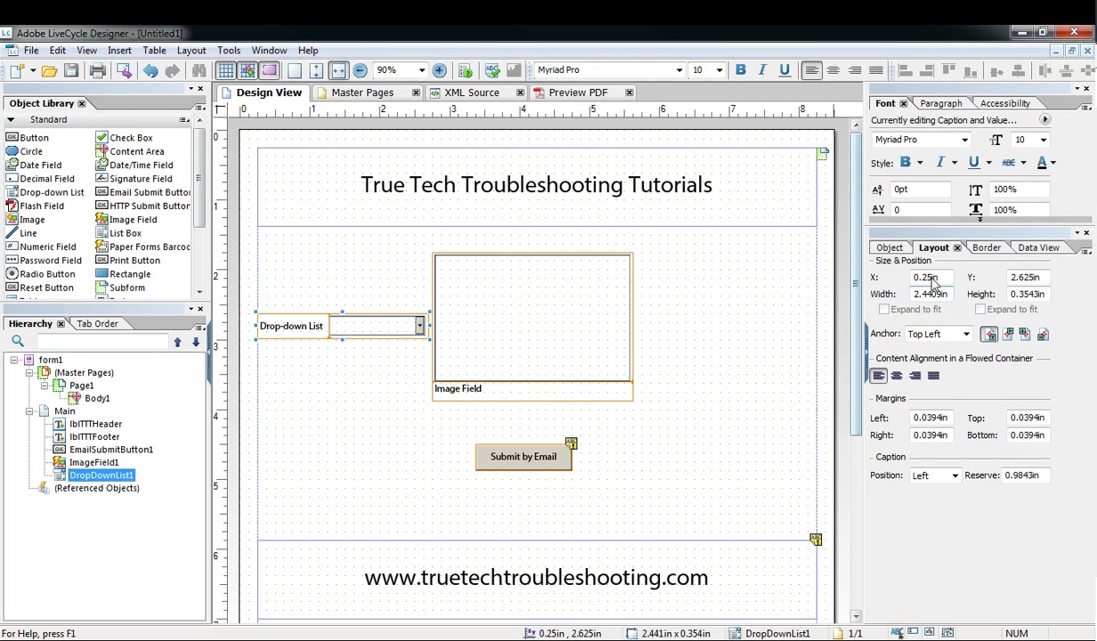
left_click(889, 247)
left_click(926, 249)
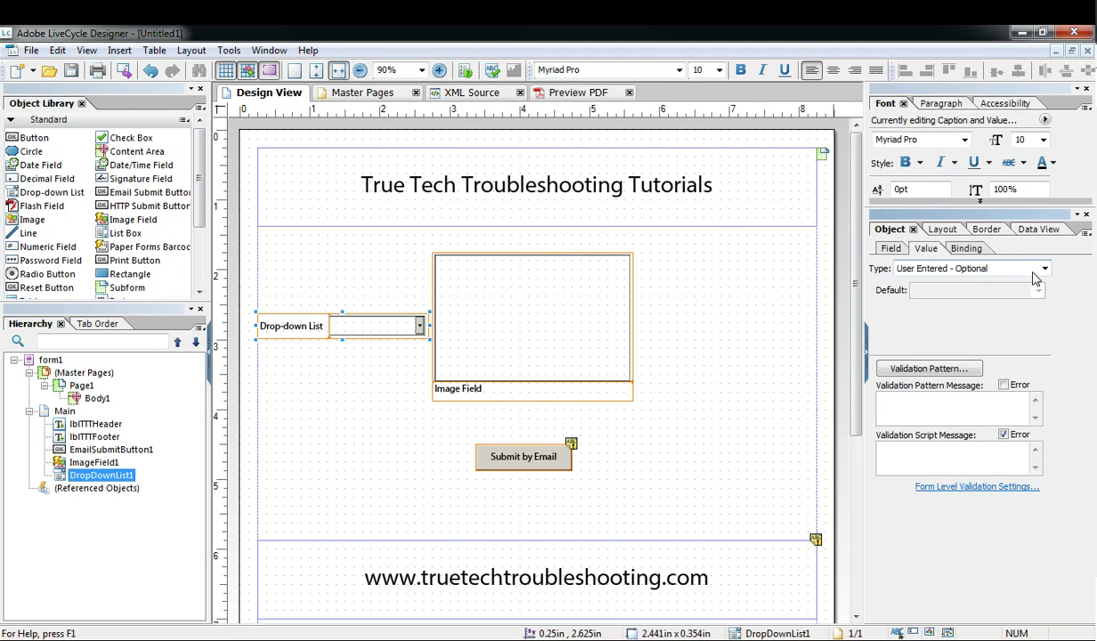
left_click(999, 268)
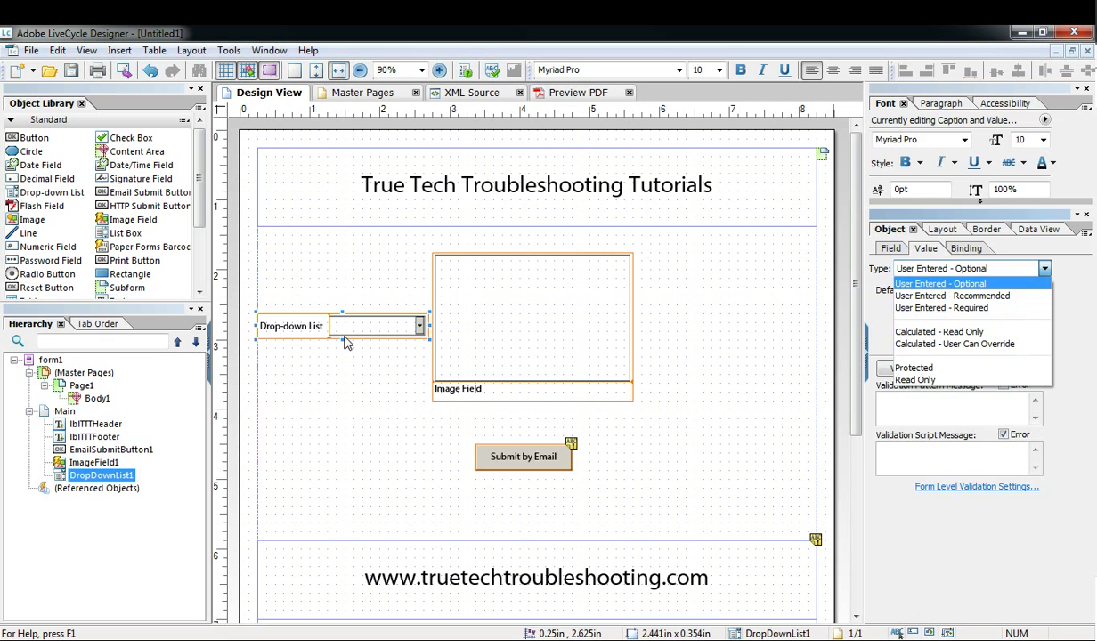
key("Delete")
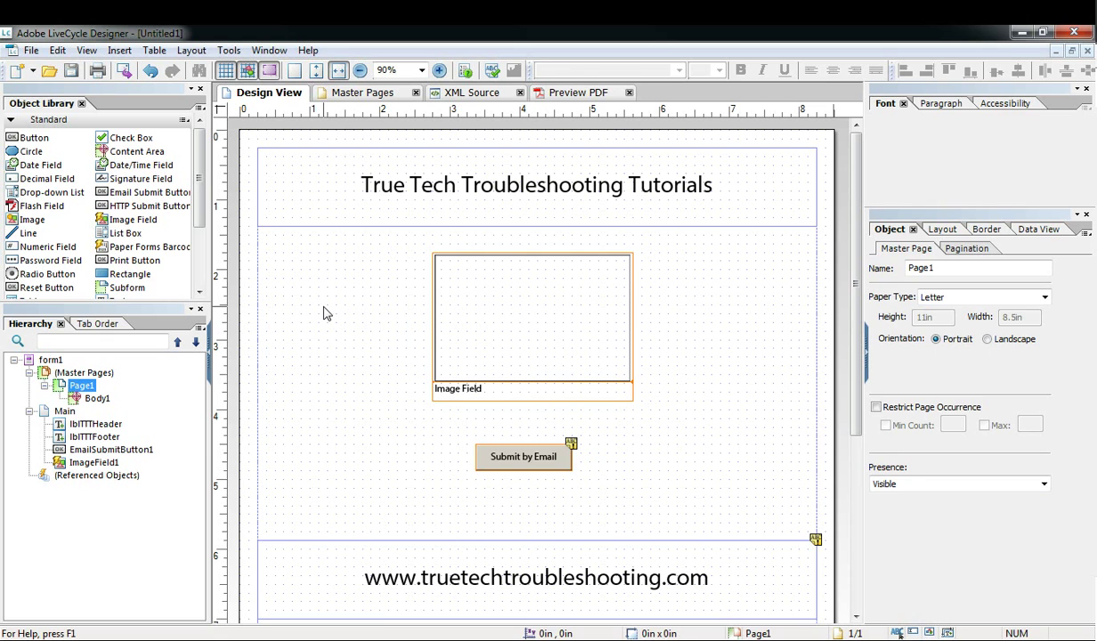
left_click(532, 314)
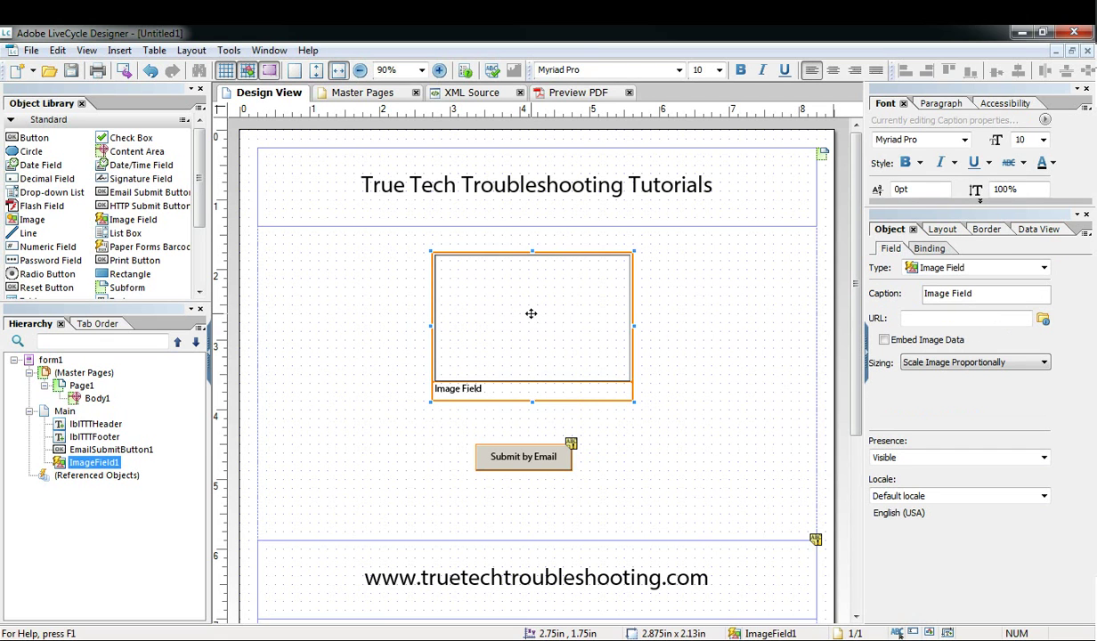